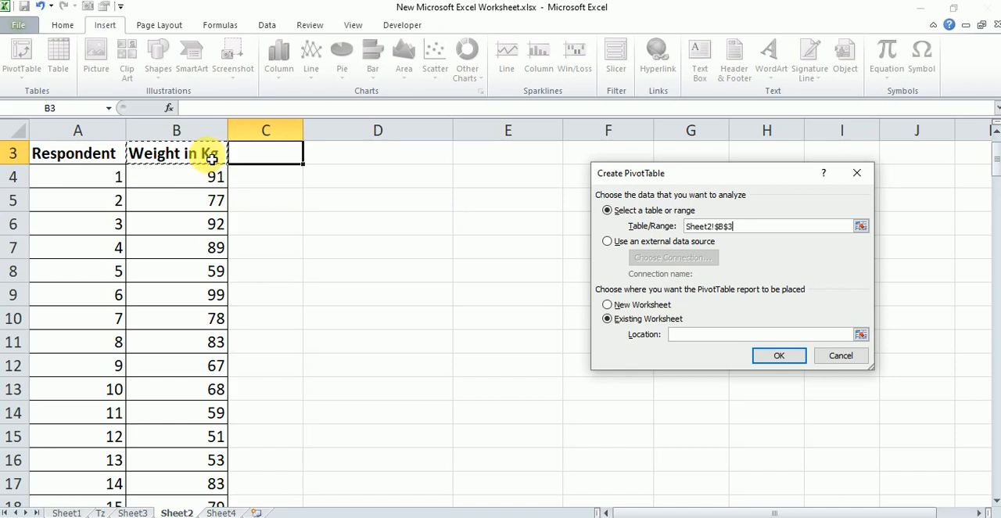
Create a PivotTable from the weight column, Sheet2 range B3:B153, placed in the existing worksheet at cell D3
{"action": "key", "text": "ctrl+shift+Down"}
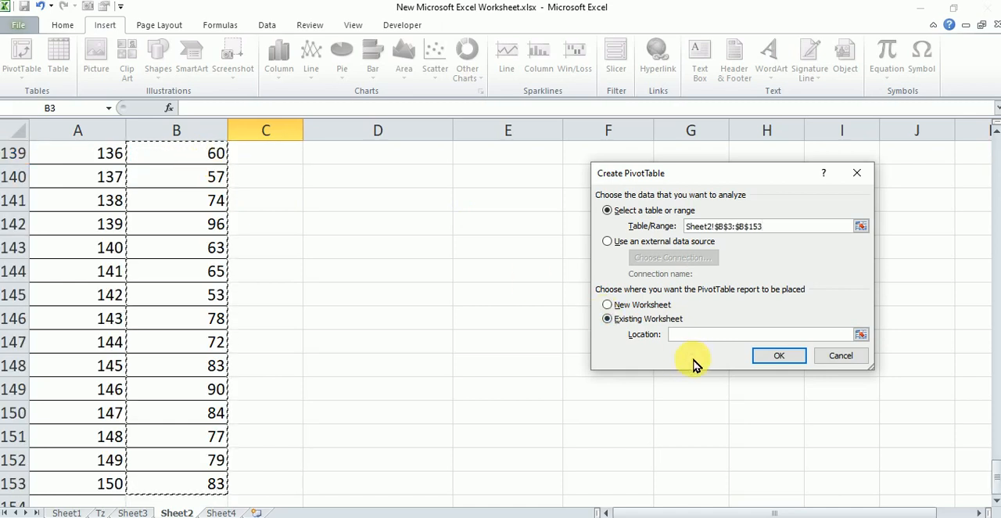
{"action": "left_click", "coordinate": [642, 306]}
{"action": "left_click", "coordinate": [646, 319]}
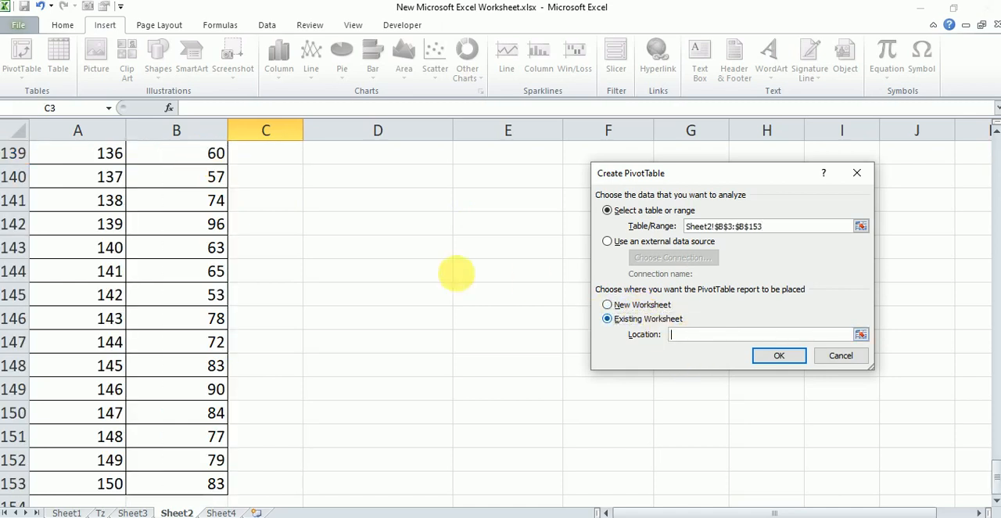
{"action": "scroll", "coordinate": [387, 220], "scroll_direction": "up", "scroll_amount": 20}
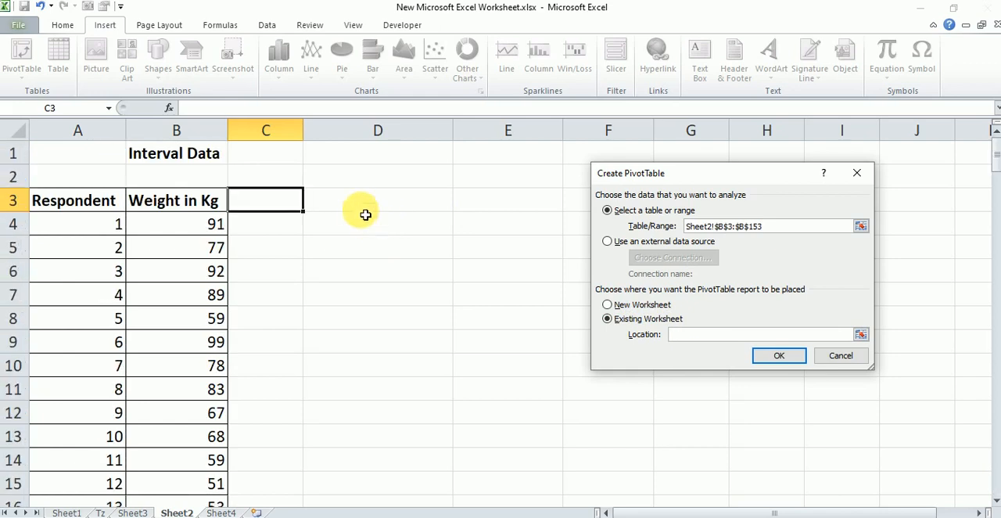
{"action": "left_click", "coordinate": [777, 357]}
Add Weight in Kg as row labels and values in the PivotTable, and summarize the values by Count
{"action": "left_click_drag", "start_coordinate": [852, 173], "coordinate": [958, 469]}
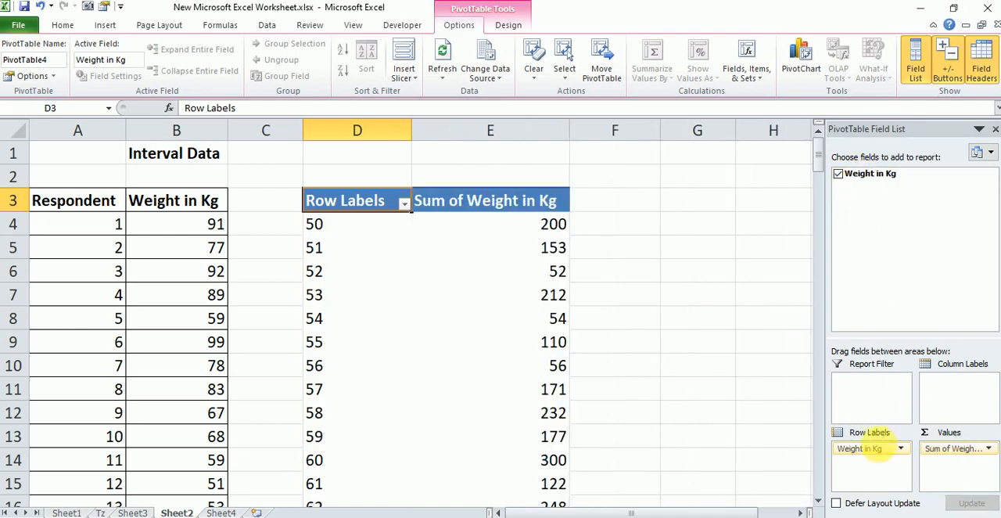
{"action": "left_click", "coordinate": [503, 251]}
{"action": "right_click", "coordinate": [492, 248]}
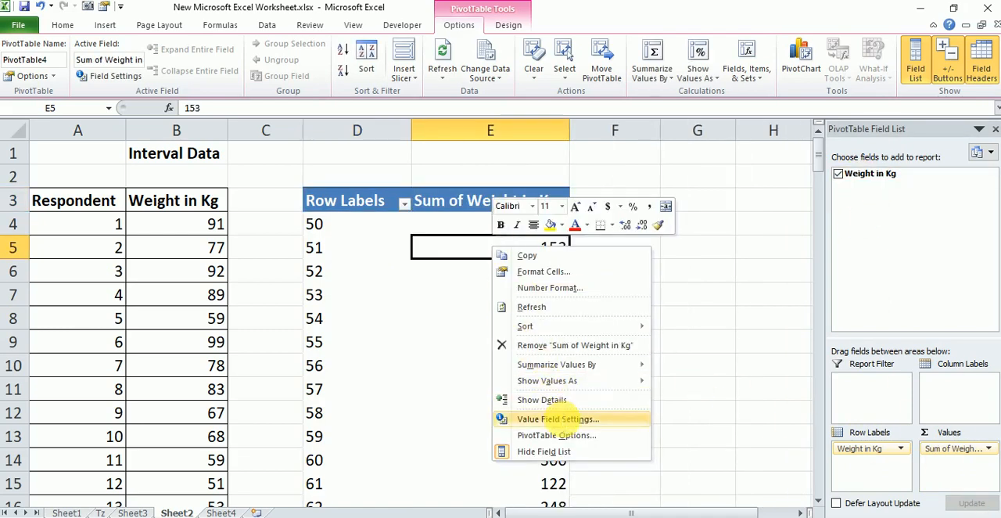
{"action": "left_click", "coordinate": [562, 419]}
{"action": "left_click", "coordinate": [510, 433]}
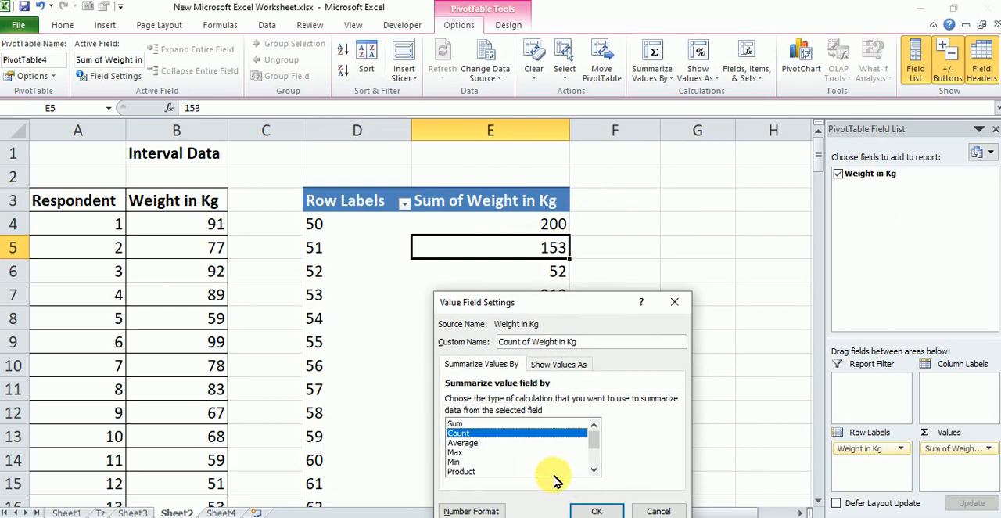
{"action": "left_click", "coordinate": [598, 511]}
Group the PivotTable's weight row labels from 50 to 99 in intervals of 10
{"action": "left_click", "coordinate": [375, 250]}
{"action": "right_click", "coordinate": [371, 251]}
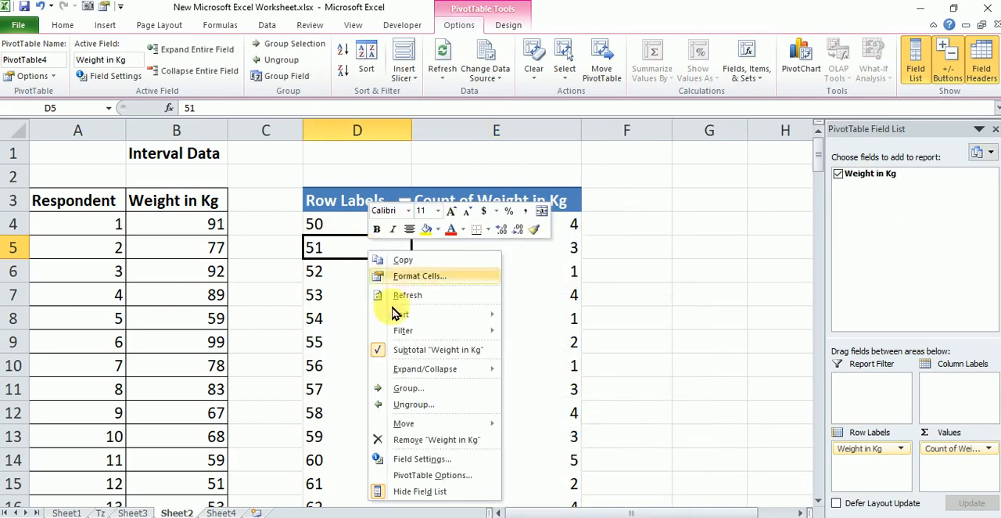
{"action": "left_click", "coordinate": [422, 389]}
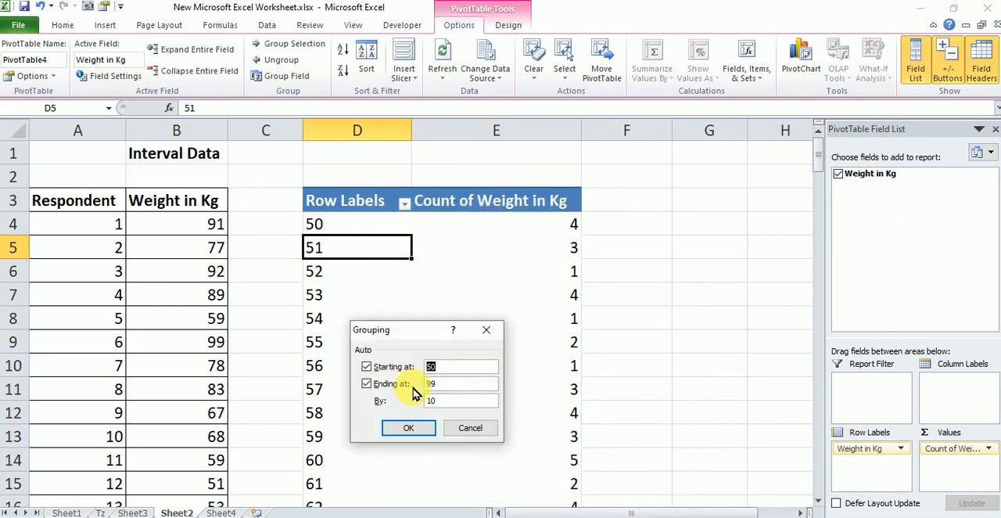
{"action": "left_click", "coordinate": [409, 429]}
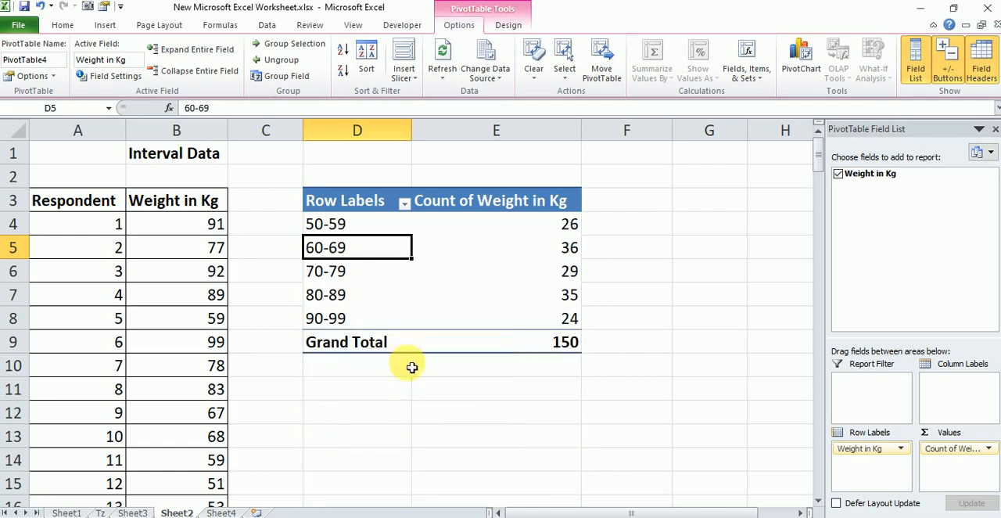
Add Weight in Kg to the PivotTable values a second time
{"action": "left_click", "coordinate": [516, 276]}
{"action": "left_click", "coordinate": [530, 208]}
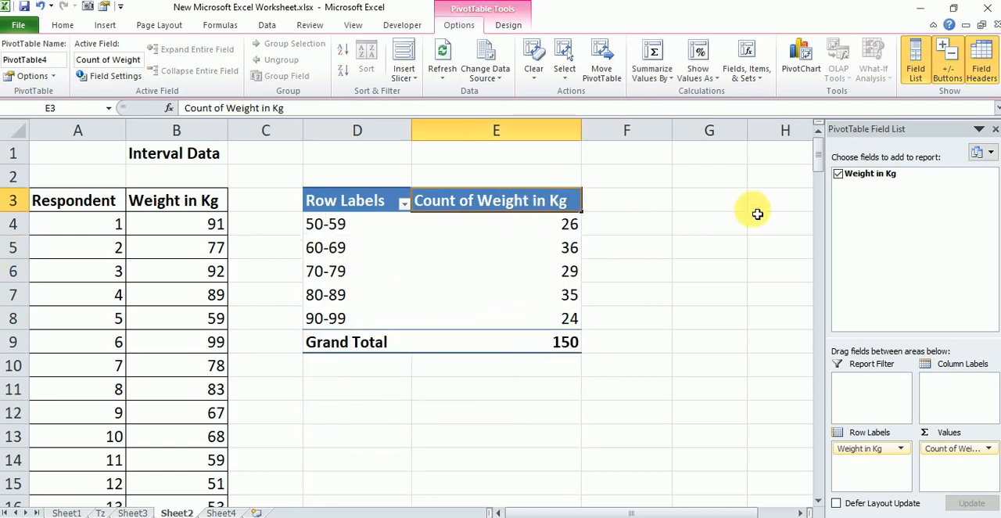
{"action": "left_click_drag", "start_coordinate": [855, 174], "coordinate": [957, 463]}
{"action": "left_click", "coordinate": [666, 216]}
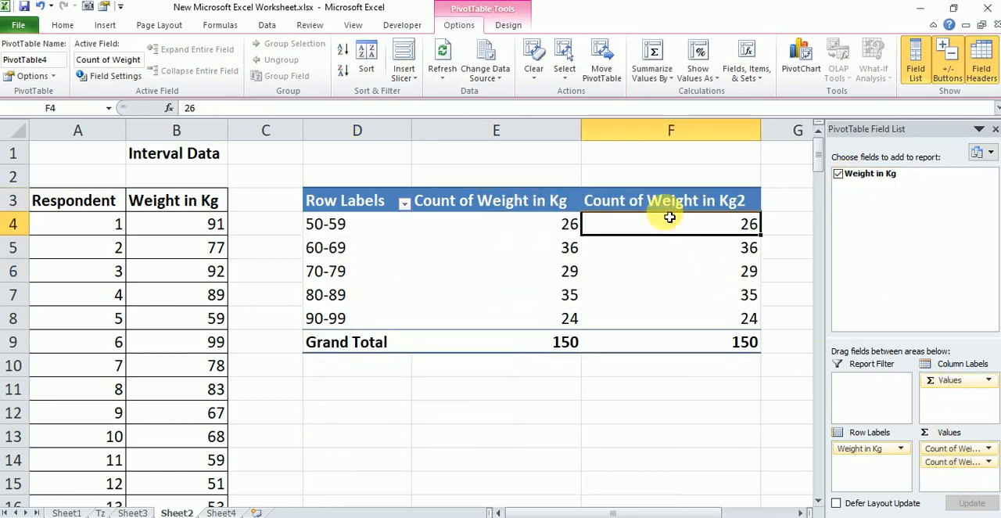
Show the second count column of the PivotTable as % of Grand Total
{"action": "left_click", "coordinate": [666, 197]}
{"action": "right_click", "coordinate": [666, 196]}
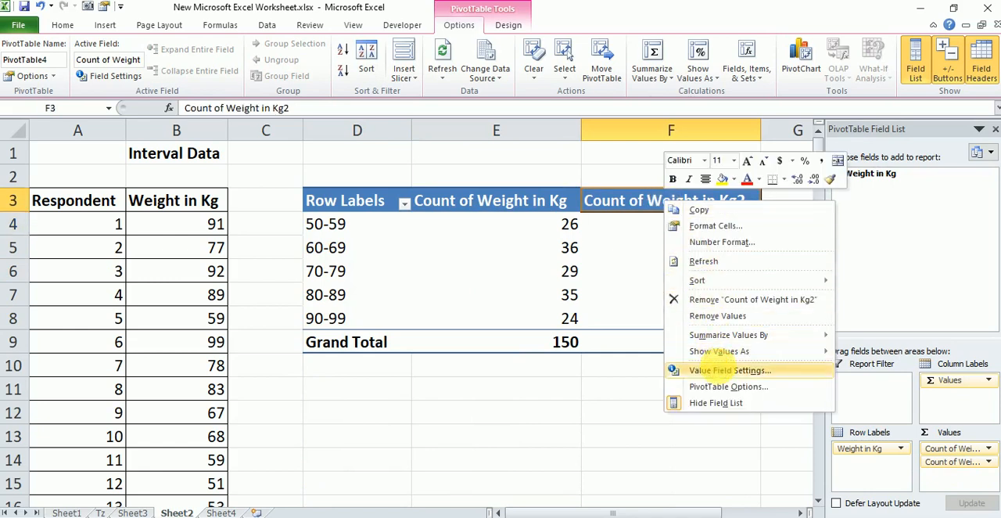
{"action": "left_click", "coordinate": [730, 370]}
{"action": "left_click", "coordinate": [714, 311]}
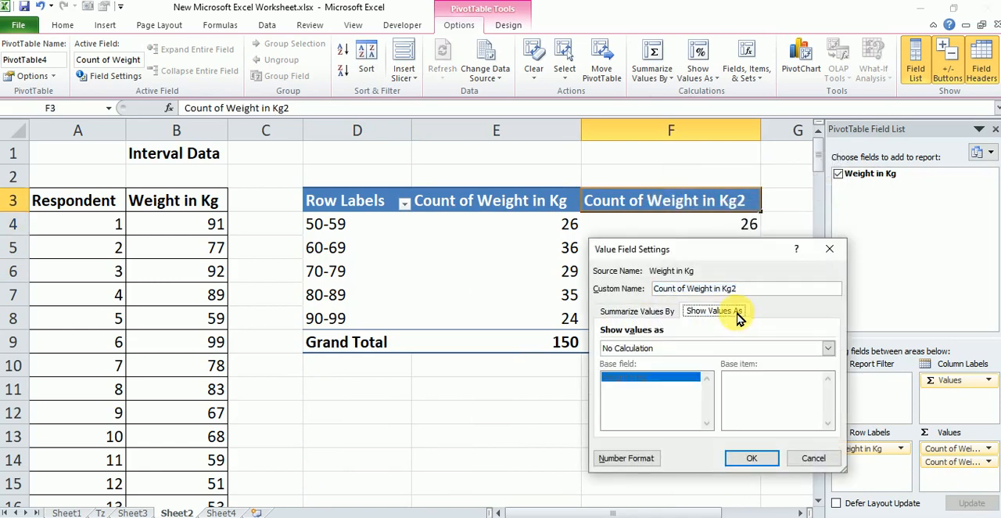
{"action": "left_click", "coordinate": [718, 349]}
{"action": "scroll", "coordinate": [720, 383], "scroll_direction": "down", "scroll_amount": 3}
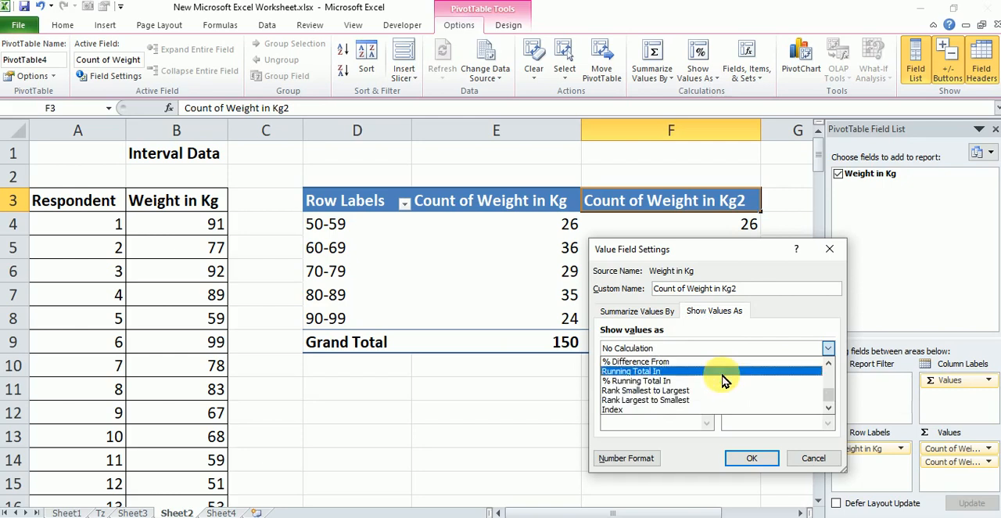
{"action": "scroll", "coordinate": [720, 383], "scroll_direction": "up", "scroll_amount": 1}
{"action": "scroll", "coordinate": [720, 383], "scroll_direction": "up", "scroll_amount": 2}
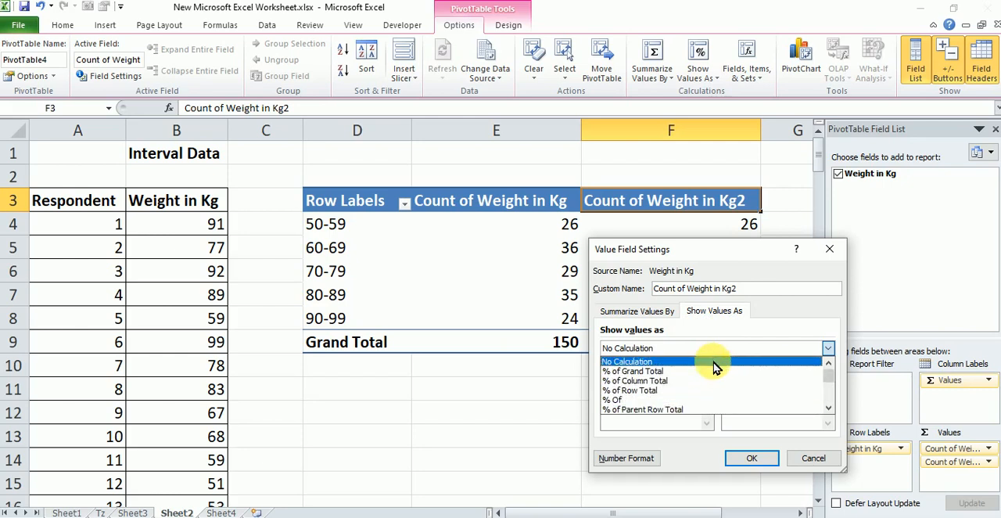
{"action": "left_click", "coordinate": [718, 371]}
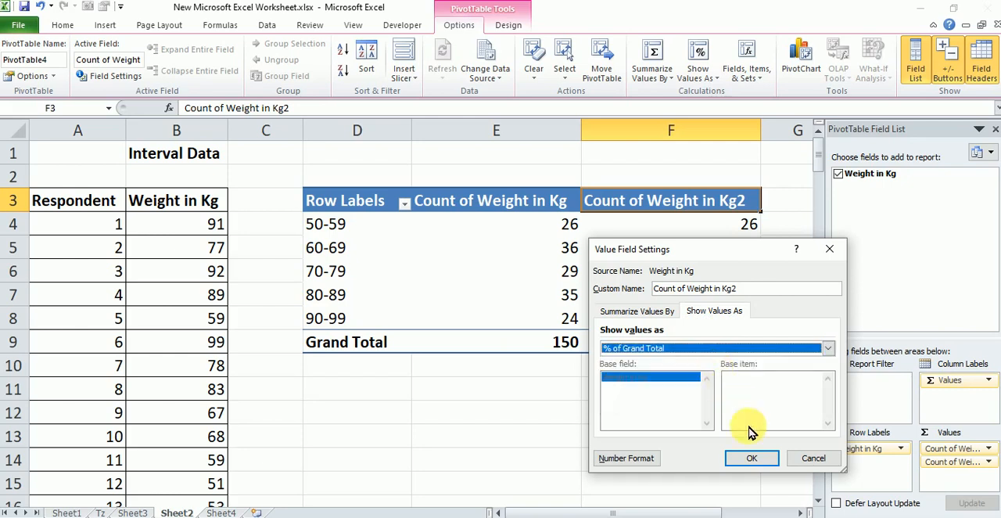
{"action": "left_click", "coordinate": [751, 458]}
{"action": "left_click", "coordinate": [704, 412]}
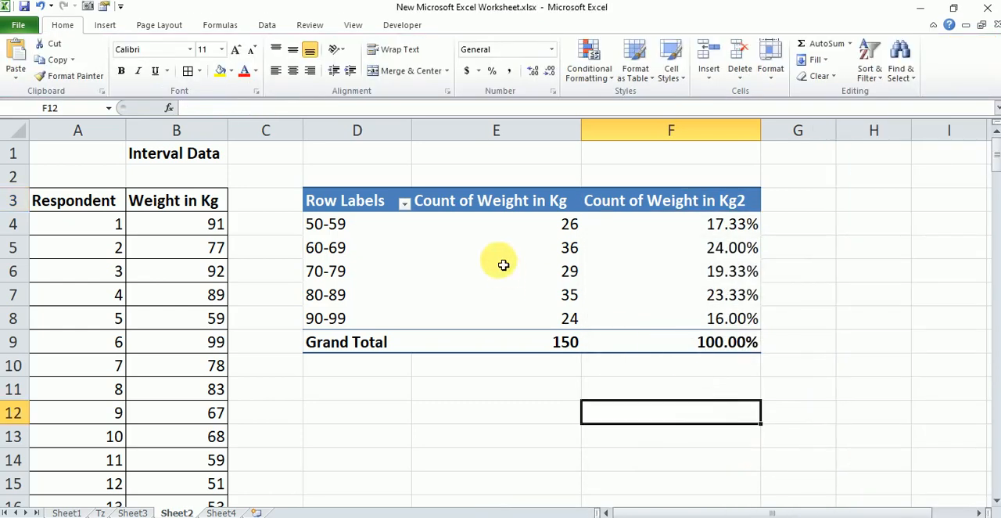
{"action": "left_click", "coordinate": [354, 204]}
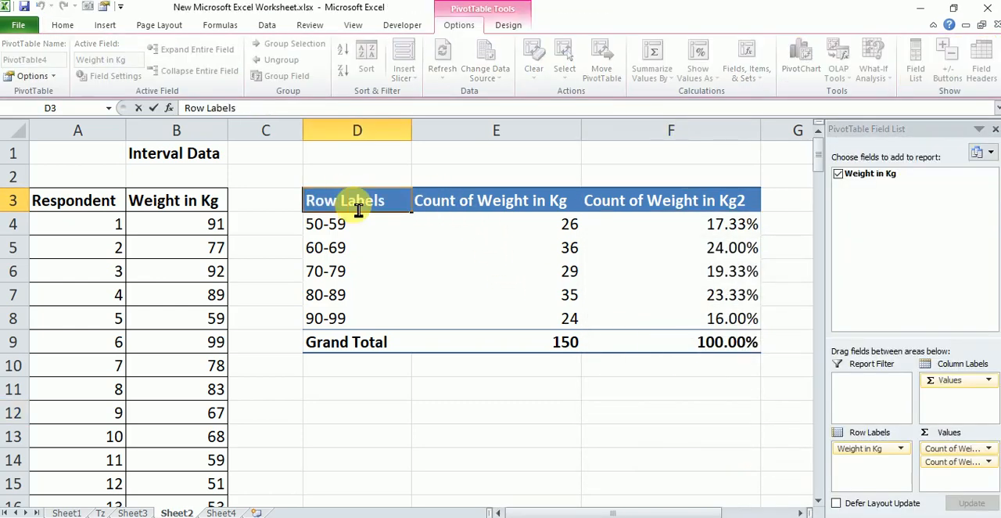
{"action": "type", "text": "Weig"}
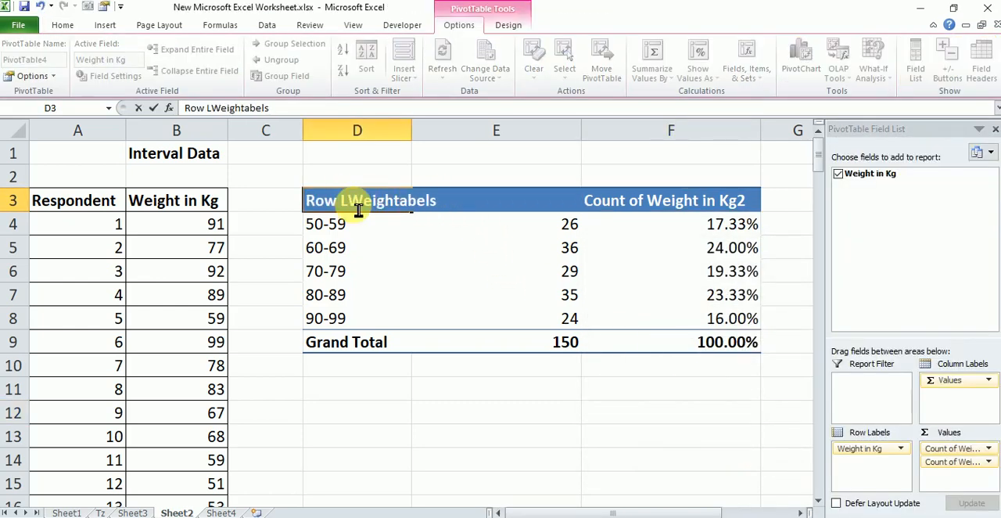
{"action": "type", "text": "ht"}
{"action": "key", "text": "Return"}
Rename the row label header in cell D3 as Weight
{"action": "left_click", "coordinate": [390, 206]}
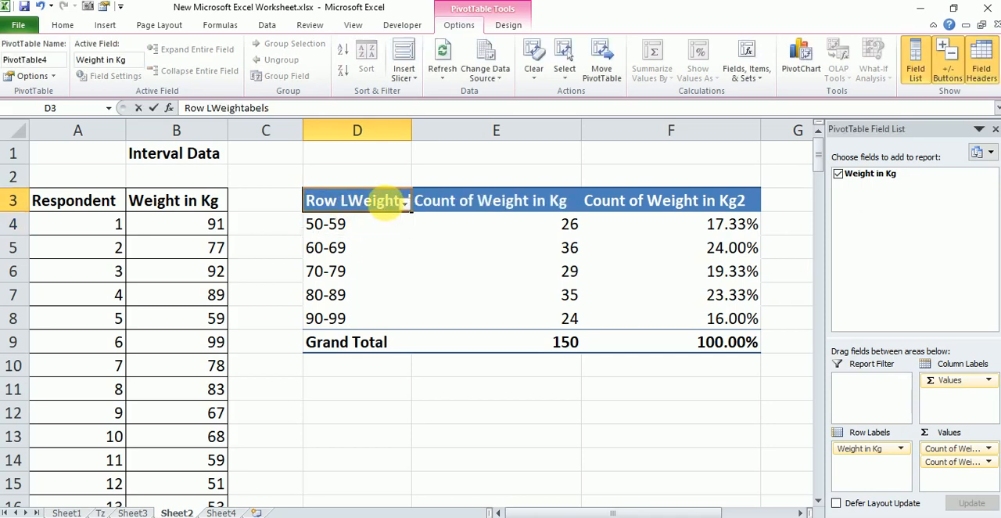
{"action": "type", "text": "Weight"}
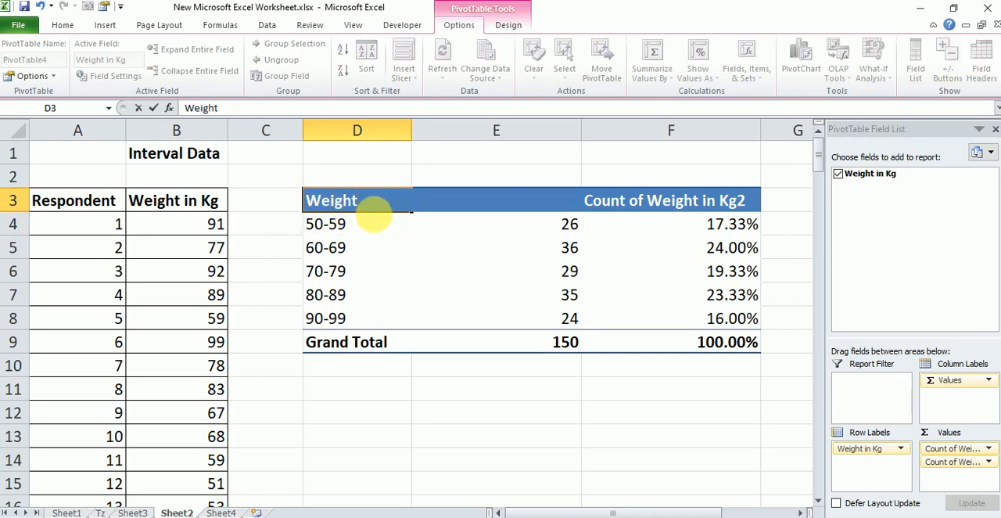
{"action": "left_click", "coordinate": [471, 259]}
Rename the PivotTable's two value column headers as Count in E3 and Percentage in F3
{"action": "left_click", "coordinate": [515, 207]}
{"action": "type", "text": "Count"}
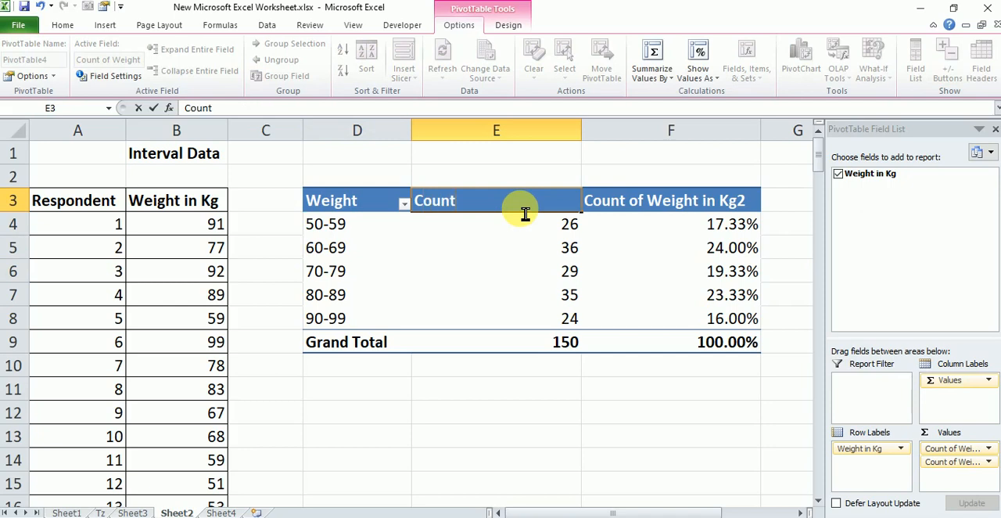
{"action": "left_click", "coordinate": [731, 199]}
{"action": "type", "text": "Perce"}
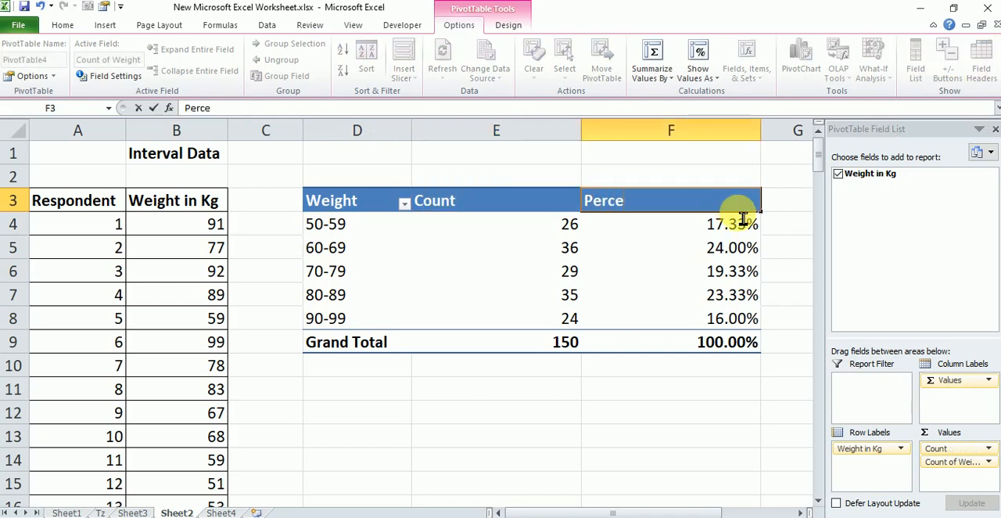
{"action": "type", "text": "ntage"}
{"action": "left_click", "coordinate": [696, 381]}
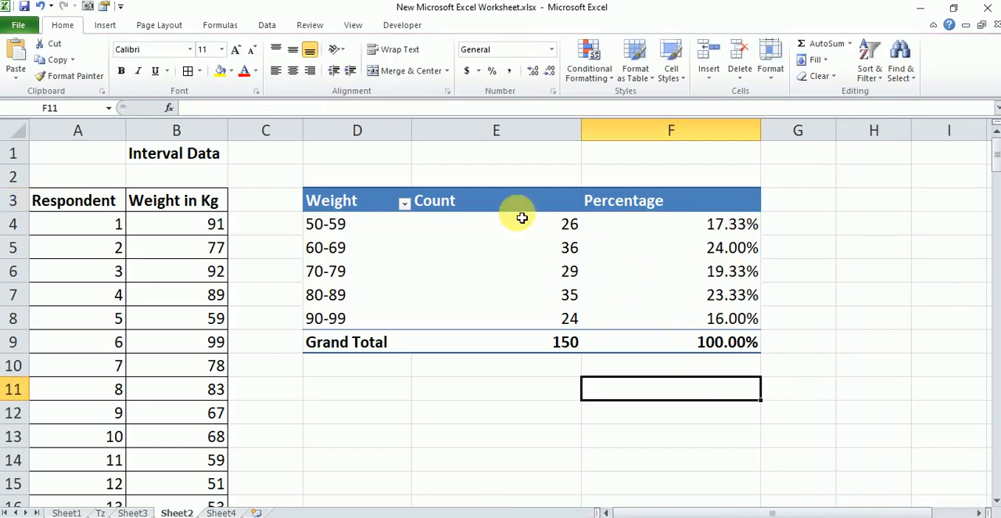
AutoFit the widths of columns D to F to their contents
{"action": "left_click_drag", "start_coordinate": [357, 130], "coordinate": [681, 133]}
{"action": "double_click", "coordinate": [760, 129]}
{"action": "left_click", "coordinate": [756, 205]}
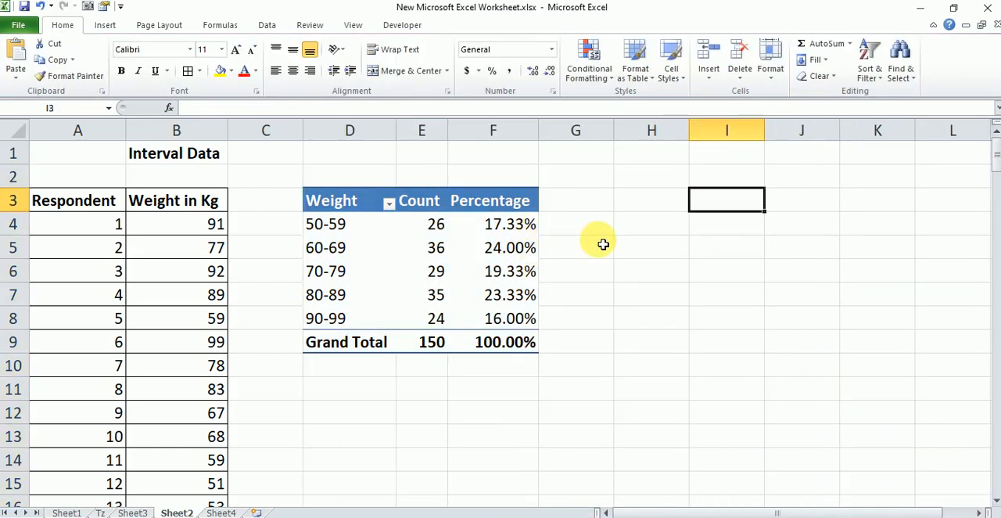
Copy the PivotTable's Weight and Count columns including the Grand Total row, D3:E9
{"action": "left_click_drag", "start_coordinate": [361, 208], "coordinate": [411, 341]}
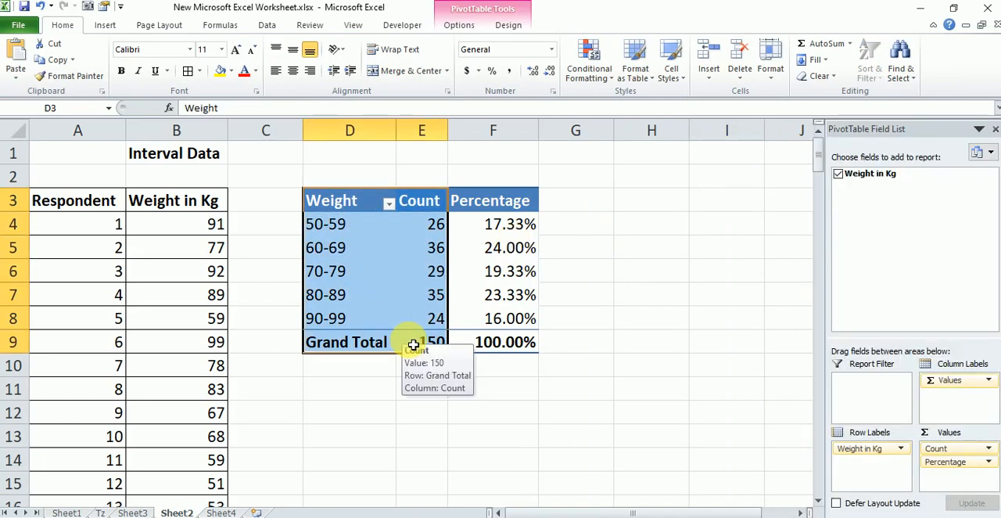
{"action": "key", "text": "ctrl+c"}
{"action": "left_click", "coordinate": [365, 392]}
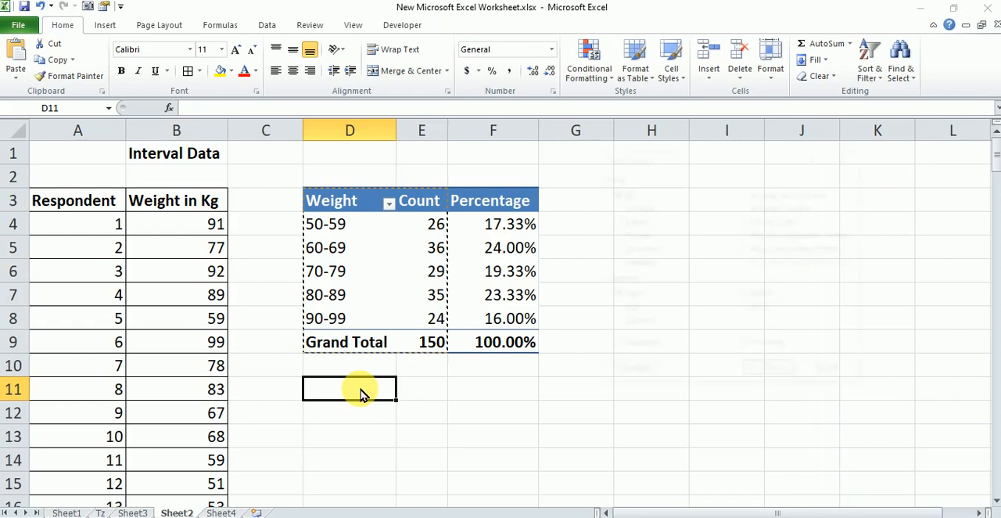
{"action": "key", "text": "Return"}
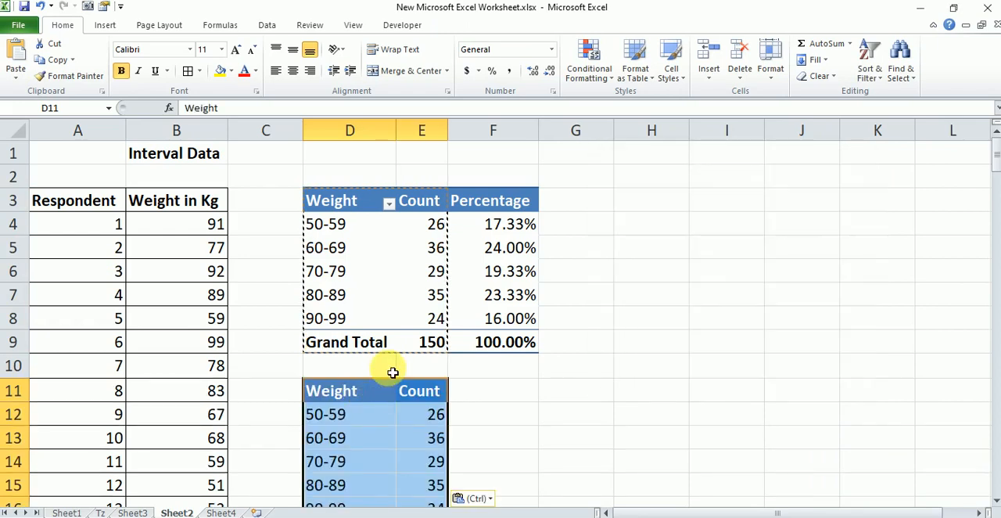
{"action": "key", "text": "ctrl+z"}
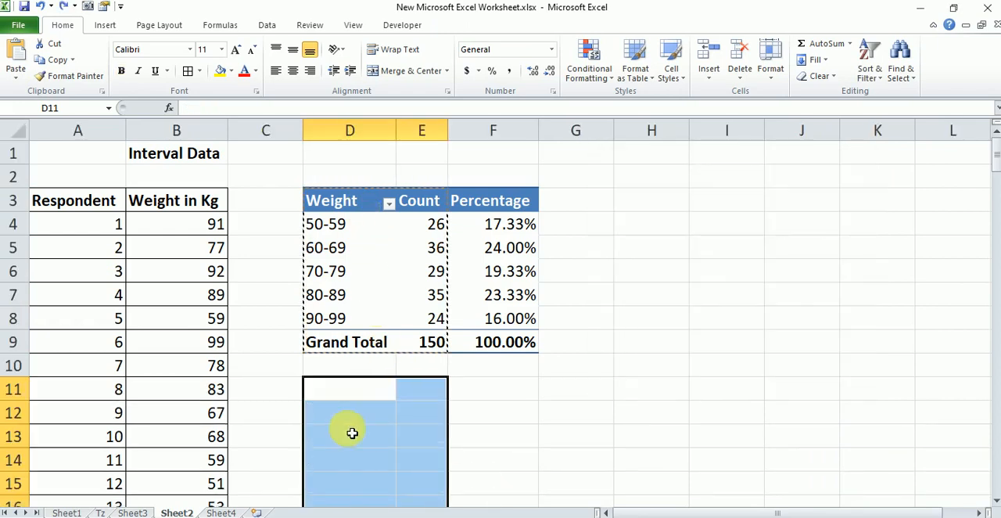
Paste the copied Weight and Count columns as values only, starting at cell D11
{"action": "left_click", "coordinate": [362, 393]}
{"action": "key", "text": "ctrl+alt+v"}
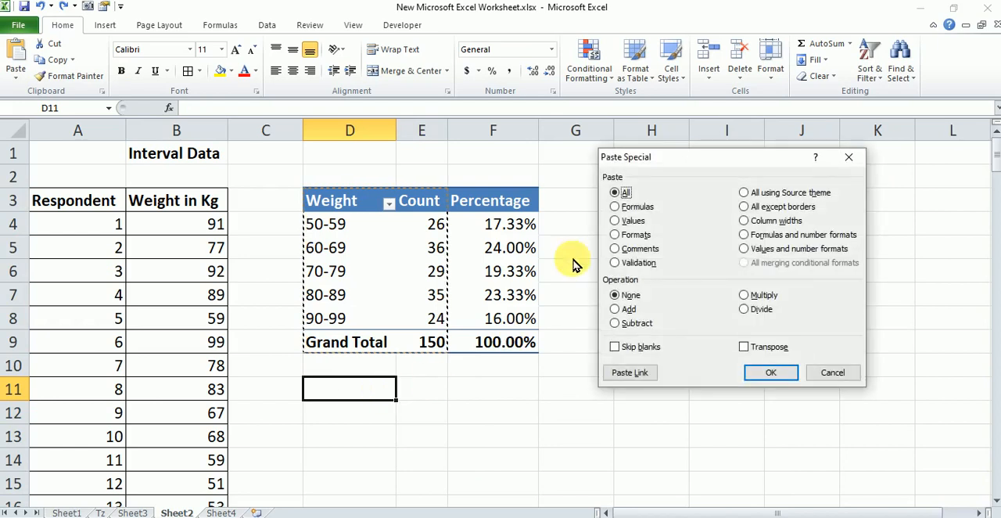
{"action": "left_click", "coordinate": [633, 222]}
{"action": "left_click", "coordinate": [771, 372]}
{"action": "left_click", "coordinate": [623, 403]}
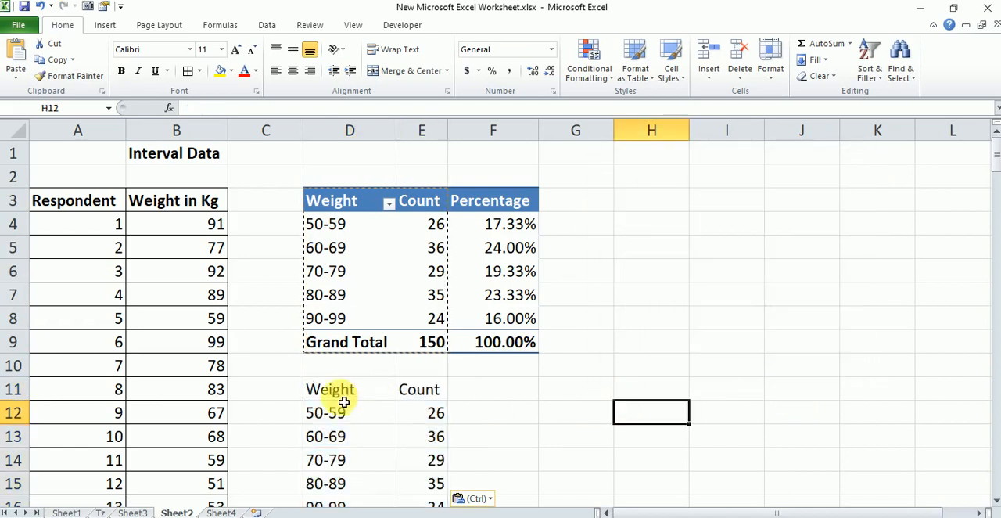
Apply all borders to the pasted table in D11:E17
{"action": "left_click_drag", "start_coordinate": [340, 396], "coordinate": [430, 505]}
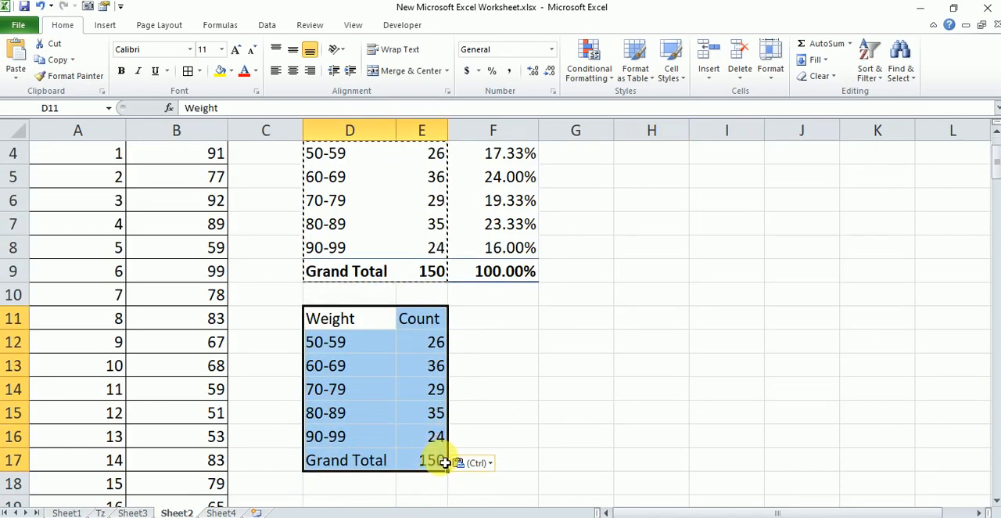
{"action": "key", "text": "alt"}
{"action": "key", "text": "h"}
{"action": "key", "text": "b"}
{"action": "key", "text": "a"}
{"action": "left_click", "coordinate": [463, 408]}
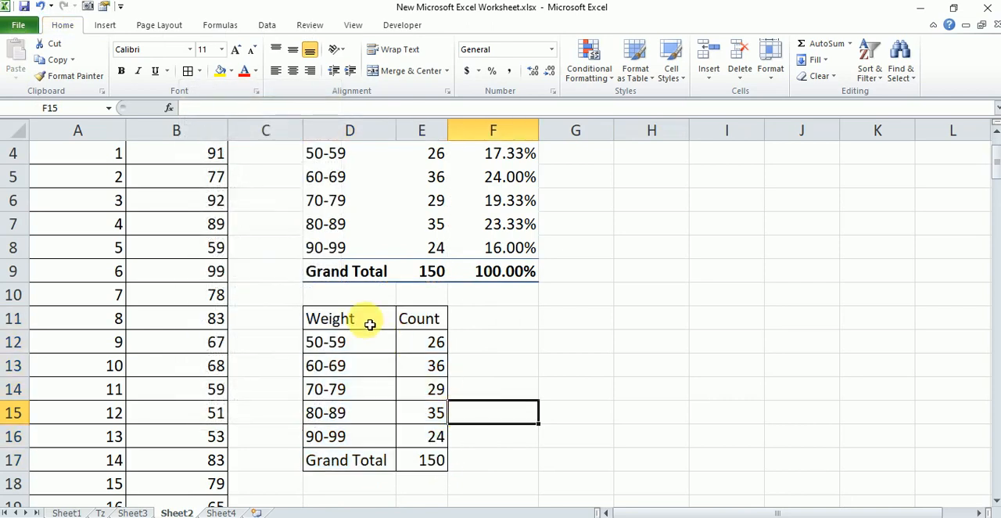
Insert a 2-D clustered bar chart from the Weight and Count values in D11:E16, excluding the Grand Total row
{"action": "left_click_drag", "start_coordinate": [370, 324], "coordinate": [424, 438]}
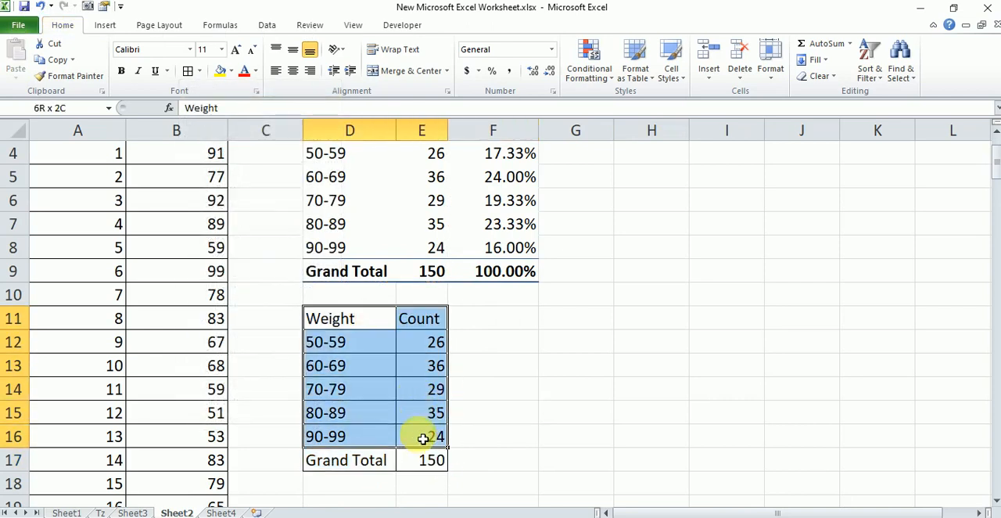
{"action": "left_click", "coordinate": [118, 26]}
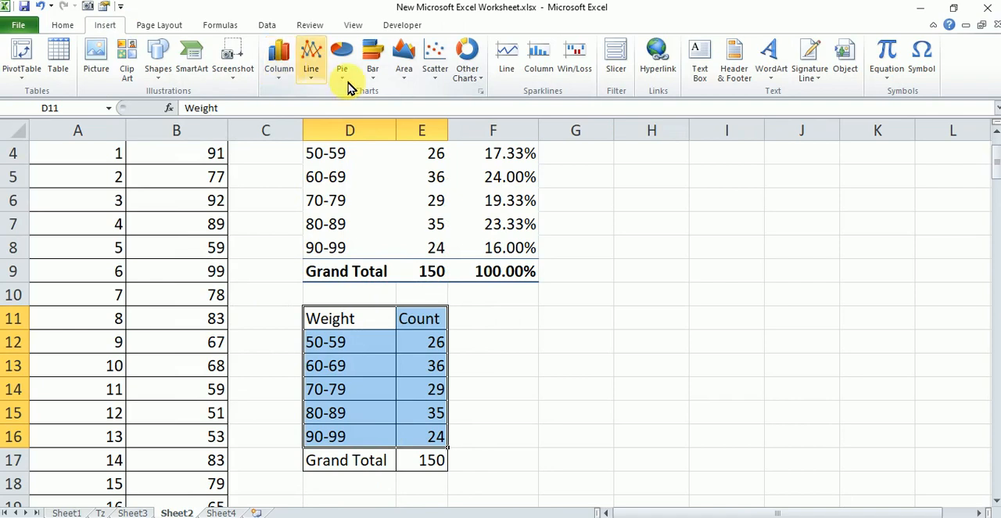
{"action": "left_click", "coordinate": [373, 62]}
{"action": "left_click", "coordinate": [376, 121]}
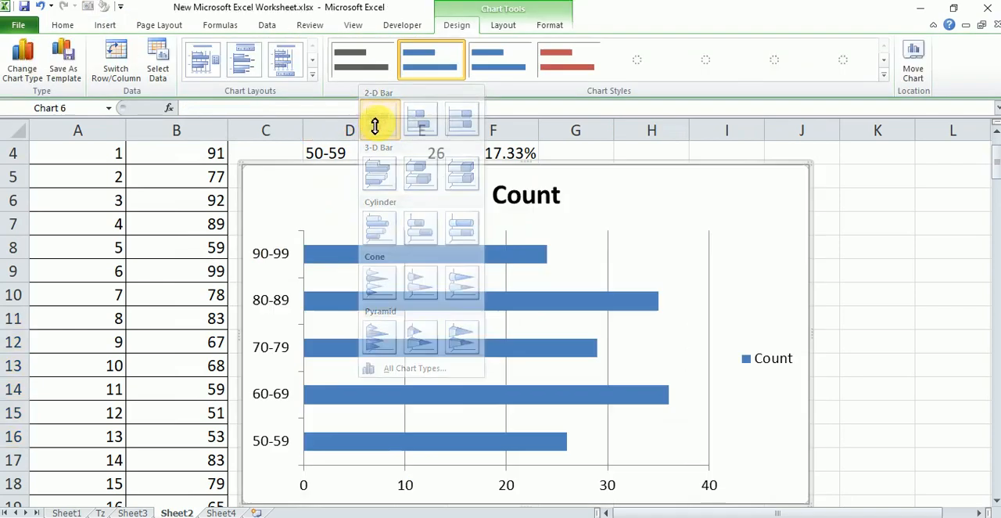
Move the bar chart below the D11:E17 table and resize it to span about columns D to H, ending at about row 33
{"action": "left_click_drag", "start_coordinate": [762, 253], "coordinate": [785, 298]}
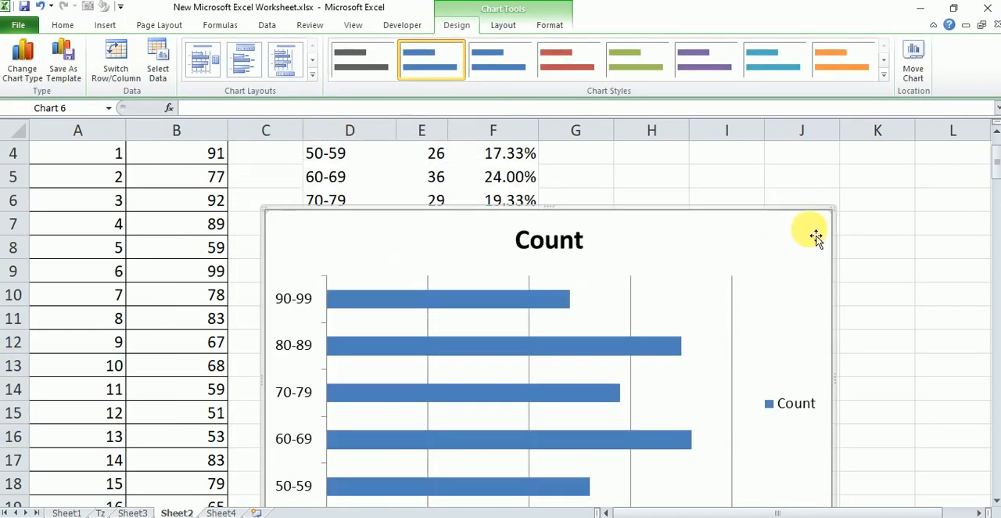
{"action": "left_click_drag", "start_coordinate": [832, 208], "coordinate": [705, 371]}
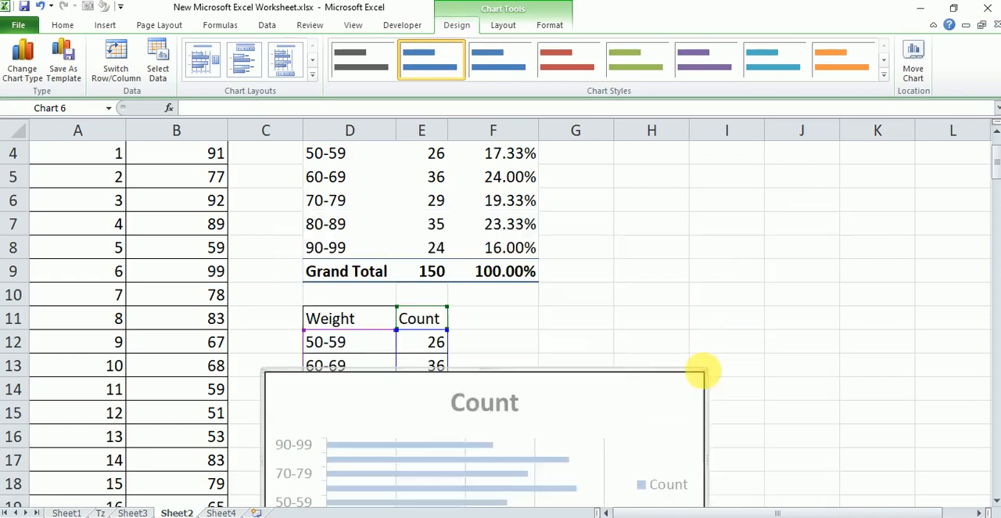
{"action": "left_click", "coordinate": [727, 249]}
{"action": "left_click_drag", "start_coordinate": [670, 410], "coordinate": [696, 440]}
{"action": "left_click", "coordinate": [714, 320]}
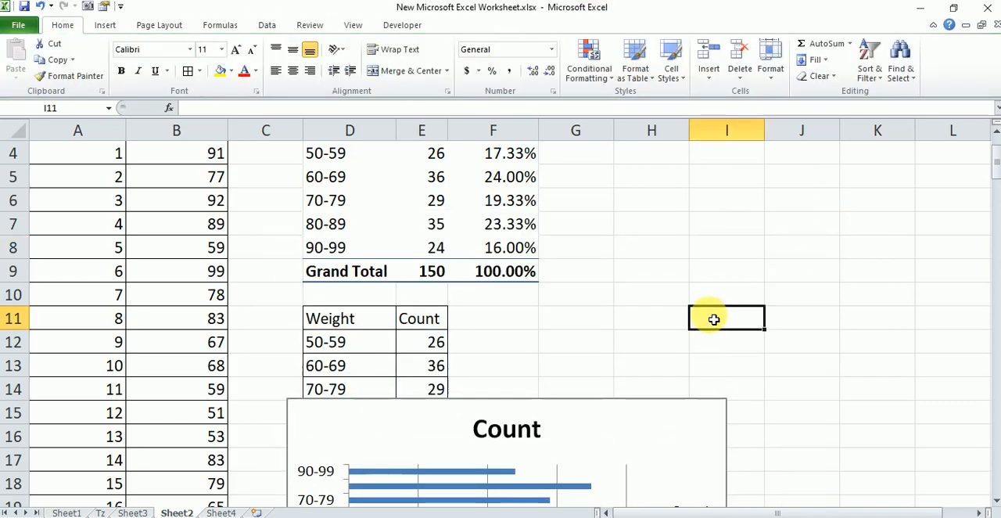
{"action": "scroll", "coordinate": [707, 324], "scroll_direction": "up", "scroll_amount": 1}
{"action": "scroll", "coordinate": [699, 313], "scroll_direction": "down", "scroll_amount": 10}
{"action": "scroll", "coordinate": [696, 312], "scroll_direction": "up", "scroll_amount": 5}
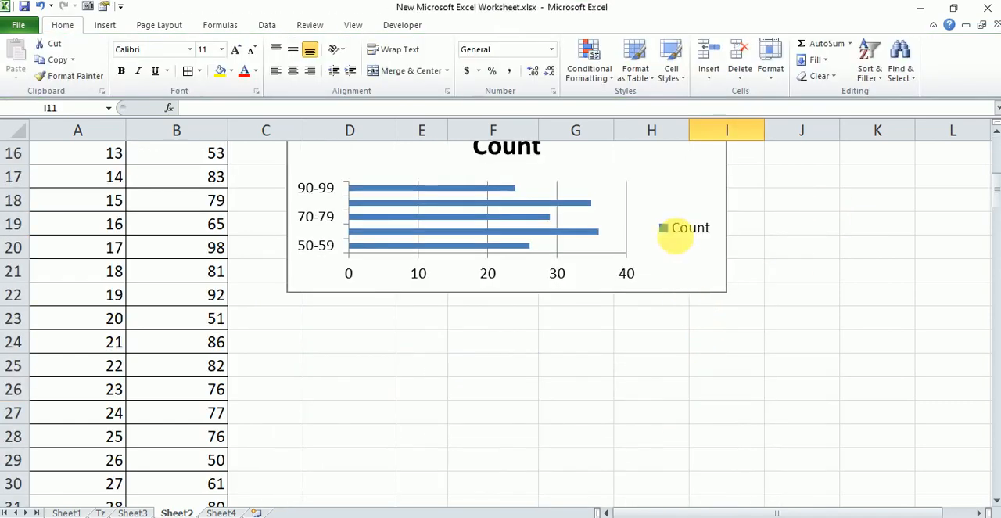
{"action": "left_click_drag", "start_coordinate": [692, 227], "coordinate": [700, 343]}
{"action": "left_click_drag", "start_coordinate": [676, 302], "coordinate": [663, 244]}
{"action": "left_click_drag", "start_coordinate": [729, 388], "coordinate": [689, 381]}
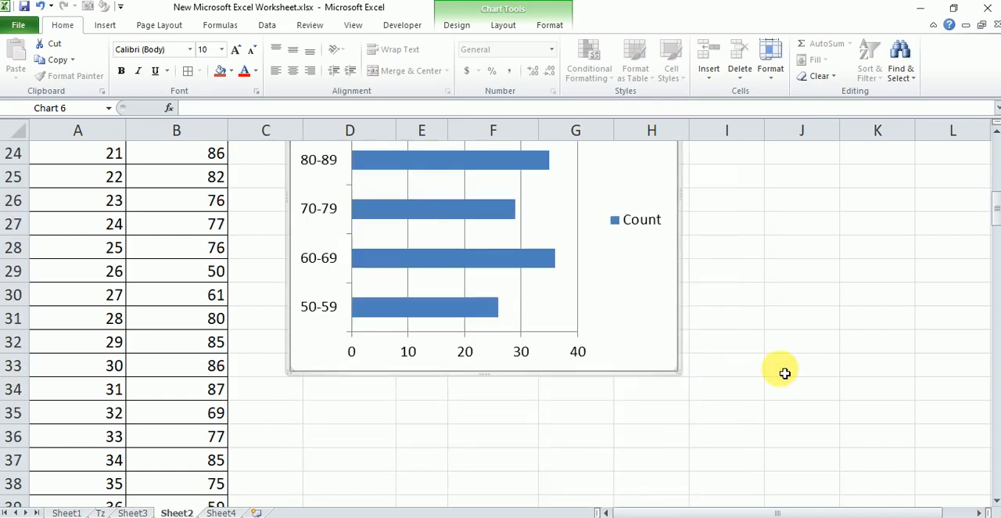
{"action": "left_click", "coordinate": [783, 370]}
Delete the Count legend from the bar chart
{"action": "left_click_drag", "start_coordinate": [995, 216], "coordinate": [995, 208]}
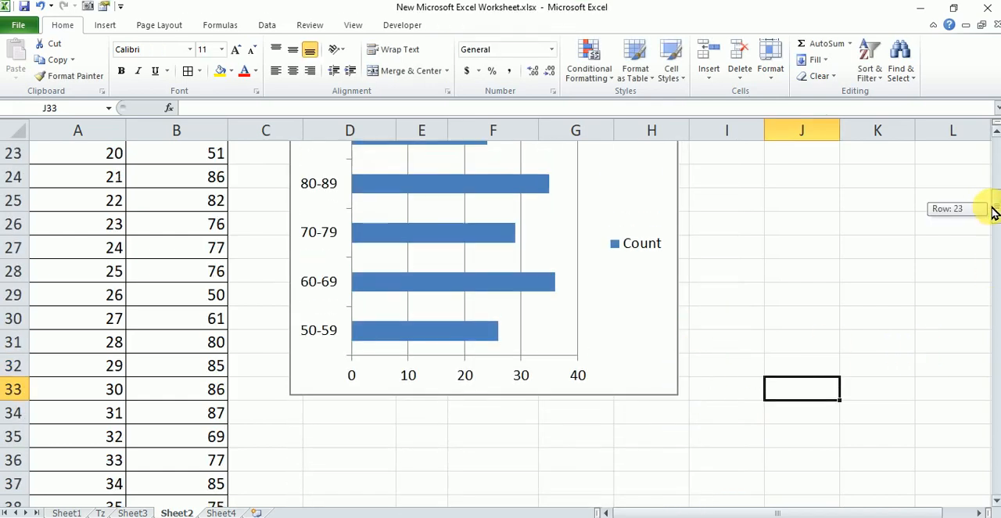
{"action": "left_click", "coordinate": [644, 245]}
{"action": "right_click", "coordinate": [646, 245]}
{"action": "left_click", "coordinate": [657, 253]}
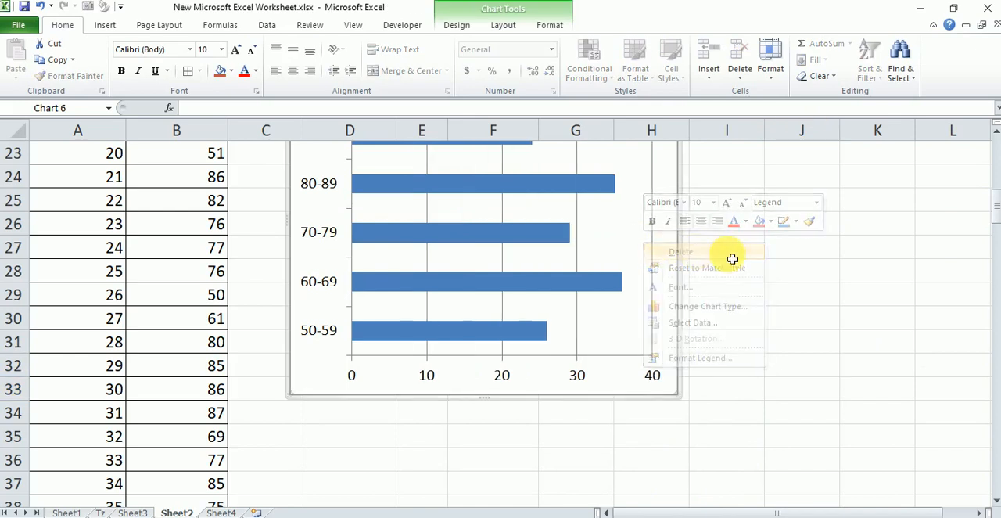
Change the bar chart's title to "Weight Count"
{"action": "left_click_drag", "start_coordinate": [995, 210], "coordinate": [996, 201]}
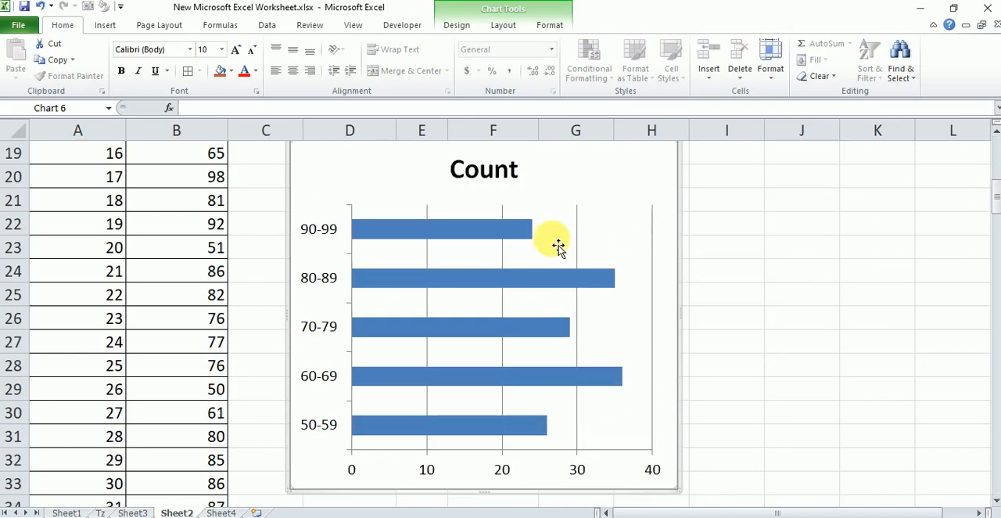
{"action": "left_click", "coordinate": [485, 169]}
{"action": "left_click", "coordinate": [529, 174]}
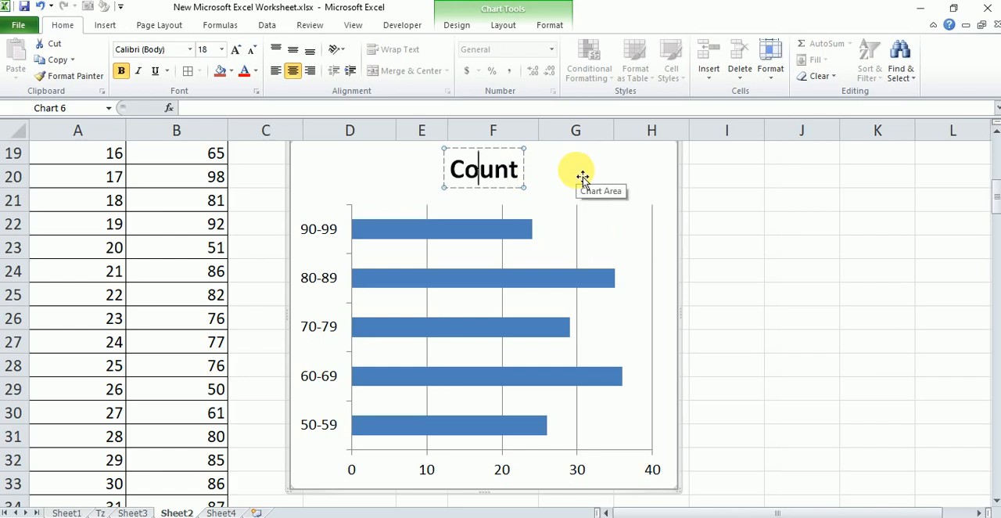
{"action": "type", "text": "We"}
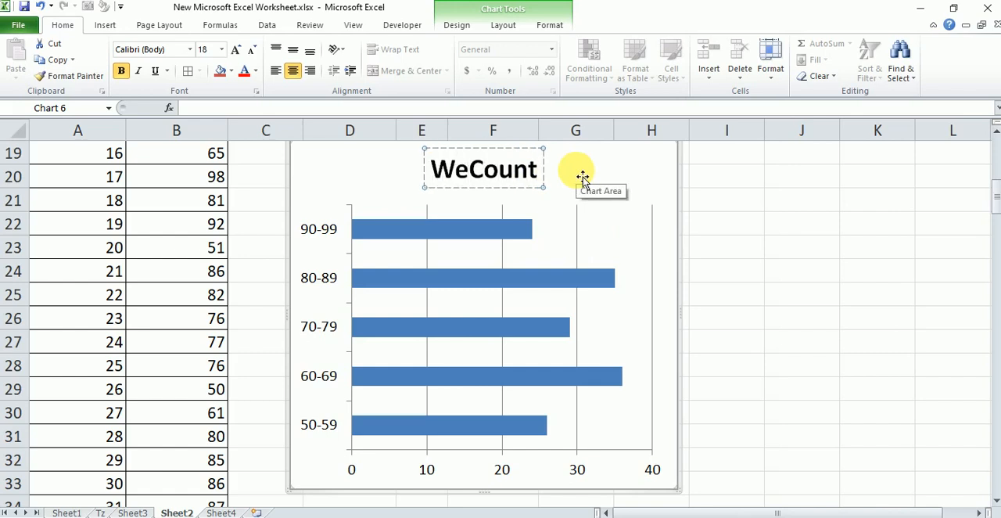
{"action": "type", "text": "ight"}
{"action": "left_click", "coordinate": [771, 230]}
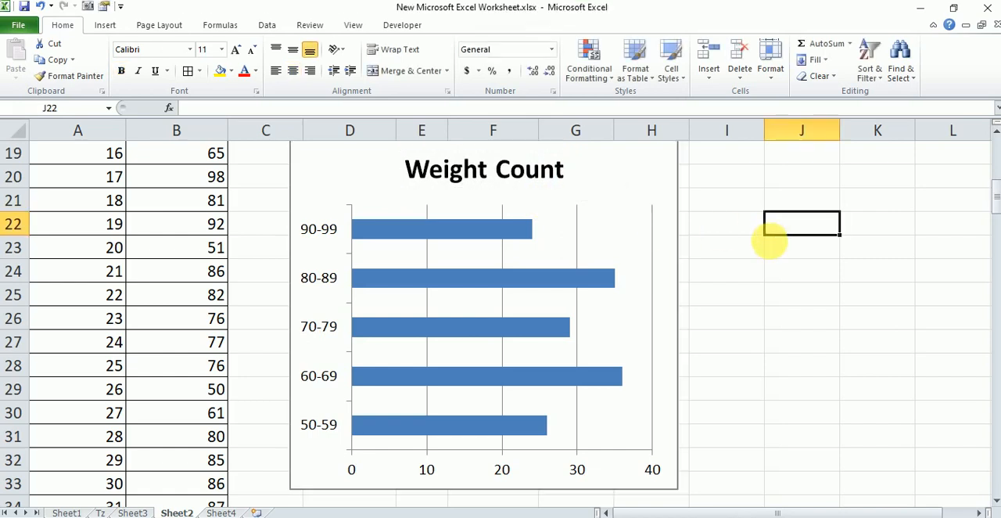
Delete the horizontal value axis and the vertical gridlines from the Weight Count chart
{"action": "left_click", "coordinate": [503, 470]}
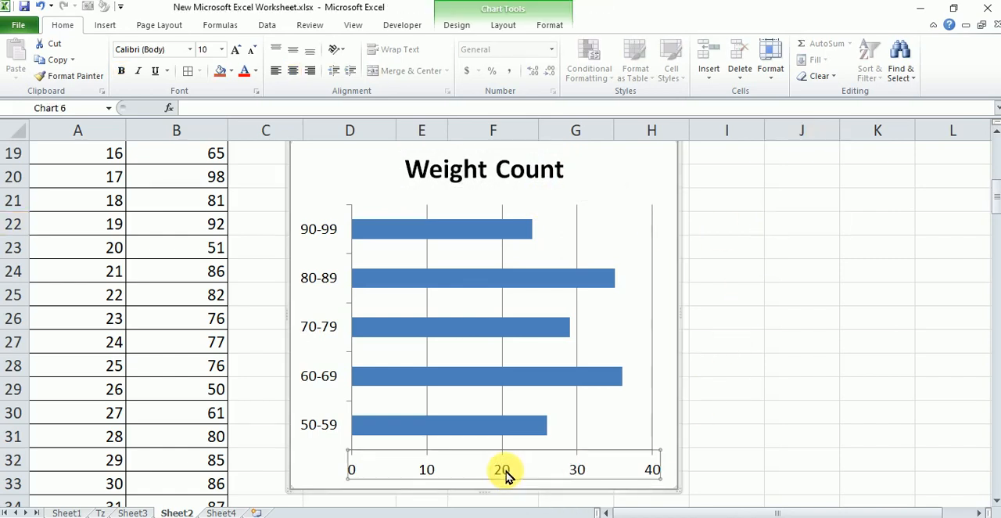
{"action": "right_click", "coordinate": [503, 470]}
{"action": "left_click", "coordinate": [570, 324]}
{"action": "left_click", "coordinate": [770, 271]}
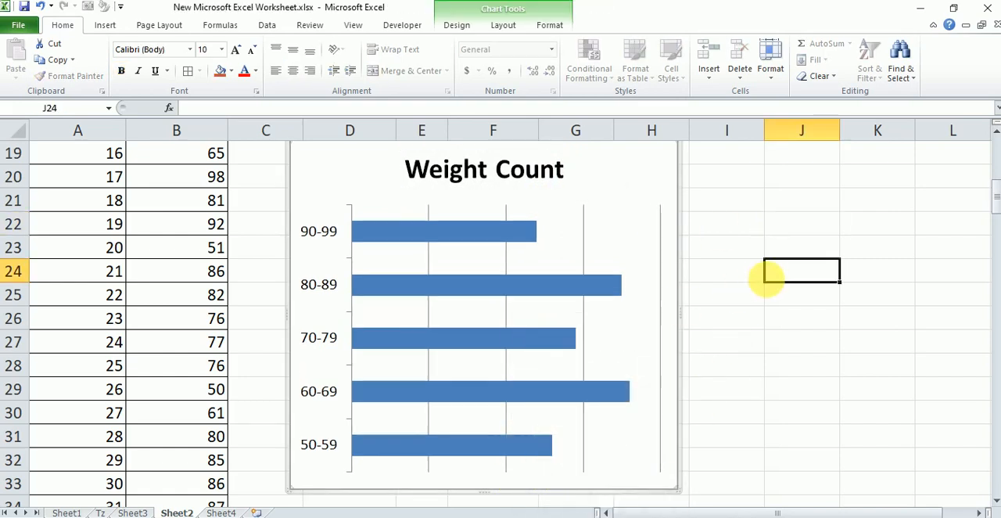
{"action": "left_click", "coordinate": [589, 262]}
{"action": "right_click", "coordinate": [590, 263]}
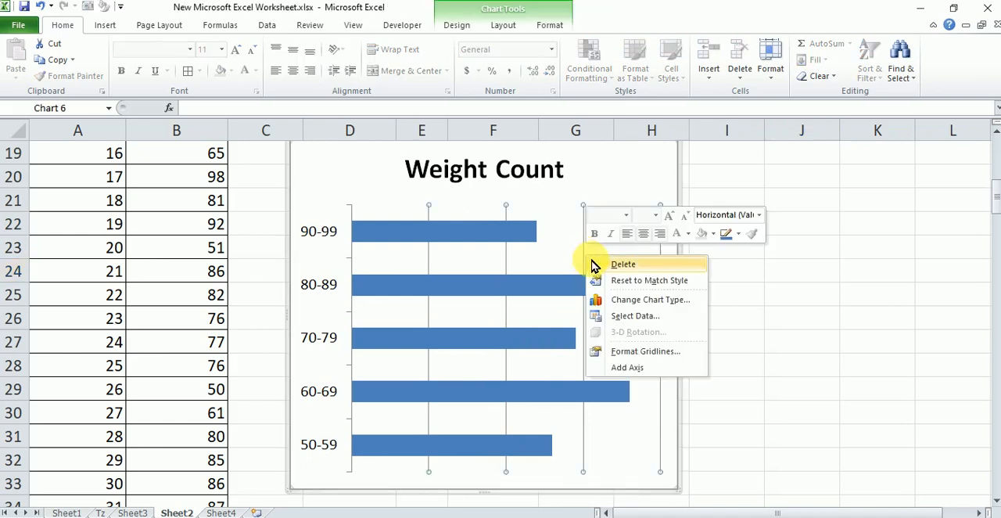
{"action": "left_click", "coordinate": [604, 265]}
Add data labels to the bars of the Weight Count chart
{"action": "right_click", "coordinate": [561, 291]}
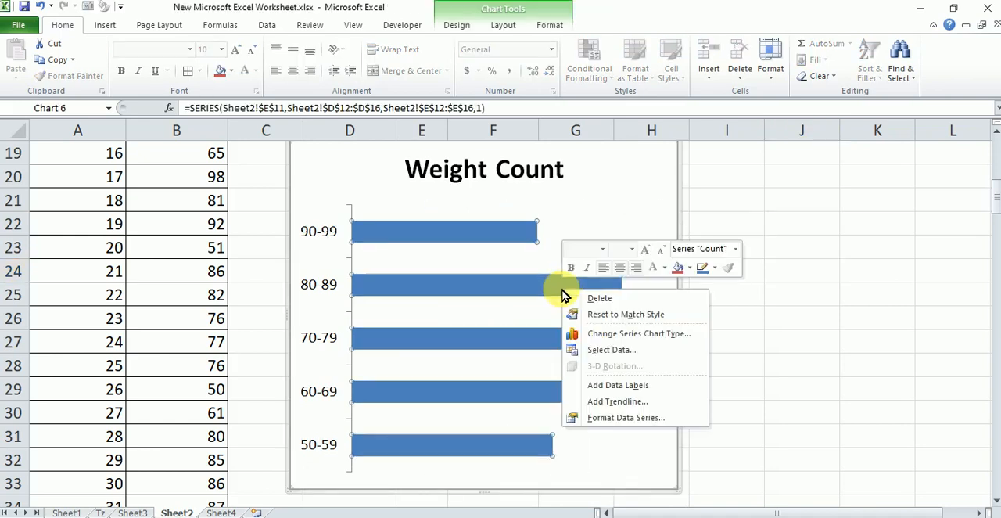
{"action": "left_click", "coordinate": [619, 387]}
{"action": "left_click", "coordinate": [762, 338]}
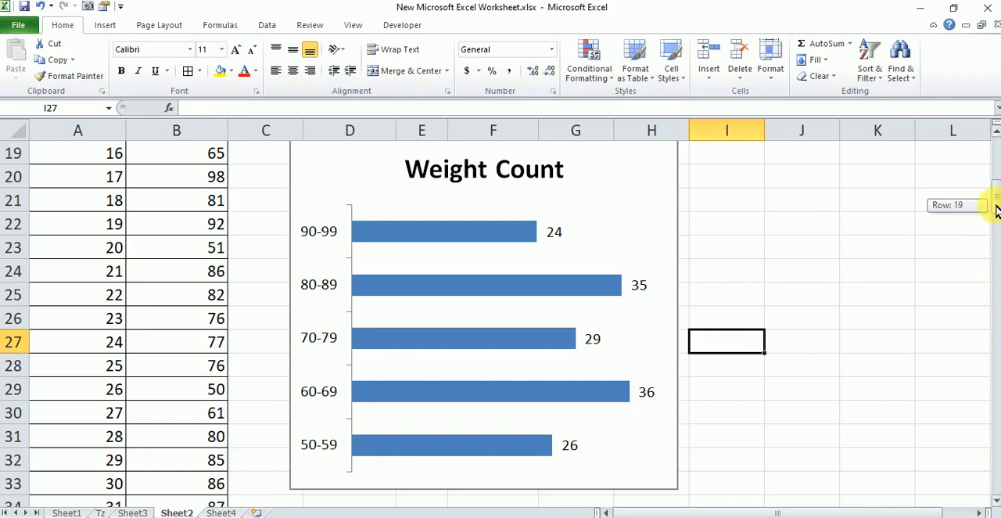
Remove the Count field from the PivotTable's values, keeping only Percentage
{"action": "left_click_drag", "start_coordinate": [998, 212], "coordinate": [995, 188]}
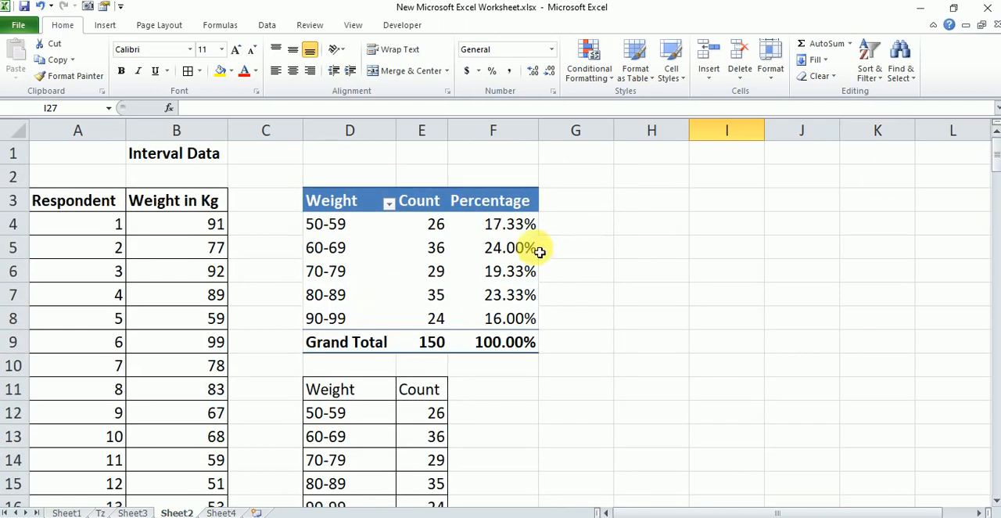
{"action": "left_click", "coordinate": [406, 248]}
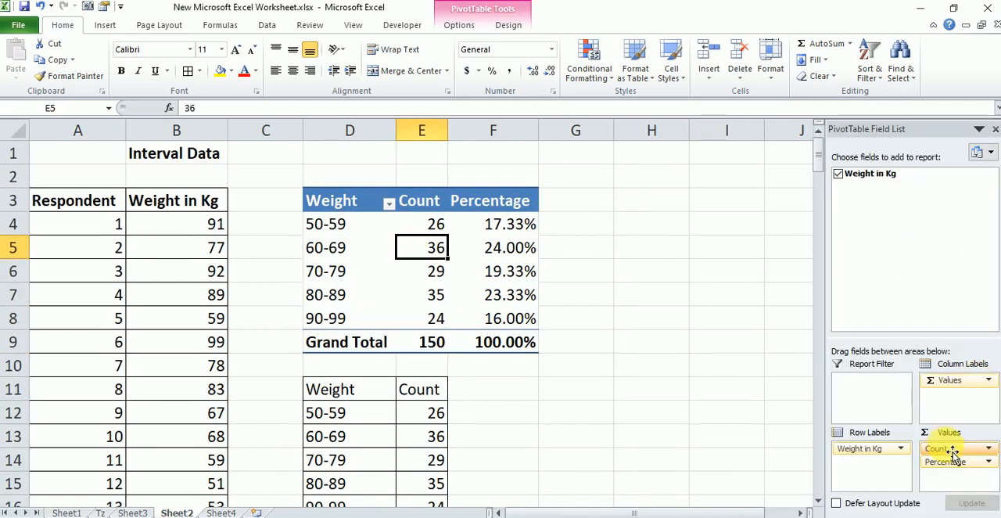
{"action": "left_click_drag", "start_coordinate": [953, 452], "coordinate": [856, 275]}
{"action": "left_click", "coordinate": [632, 246]}
Insert a 2-D clustered column PivotChart from the PivotTable's Weight and Percentage columns, D3:E9
{"action": "left_click_drag", "start_coordinate": [368, 200], "coordinate": [459, 345]}
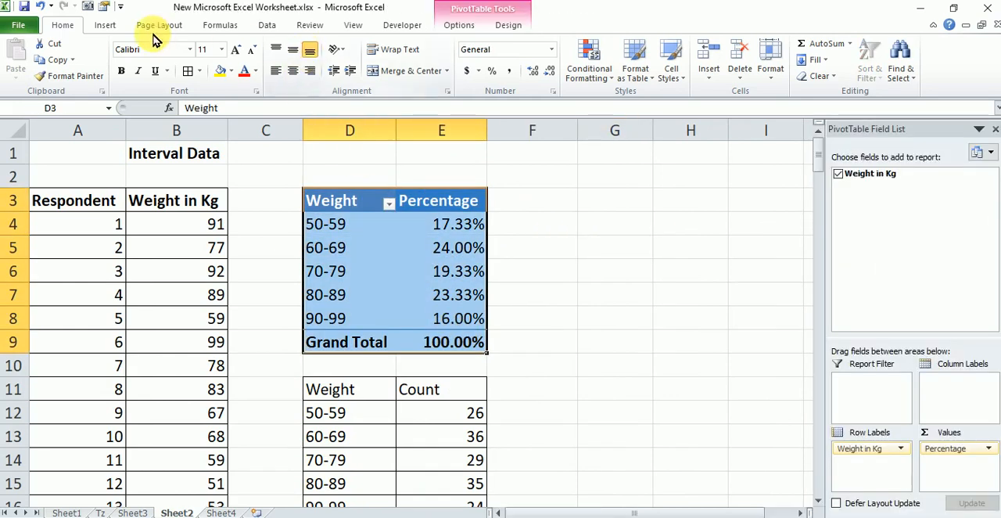
{"action": "left_click", "coordinate": [110, 26]}
{"action": "left_click", "coordinate": [279, 59]}
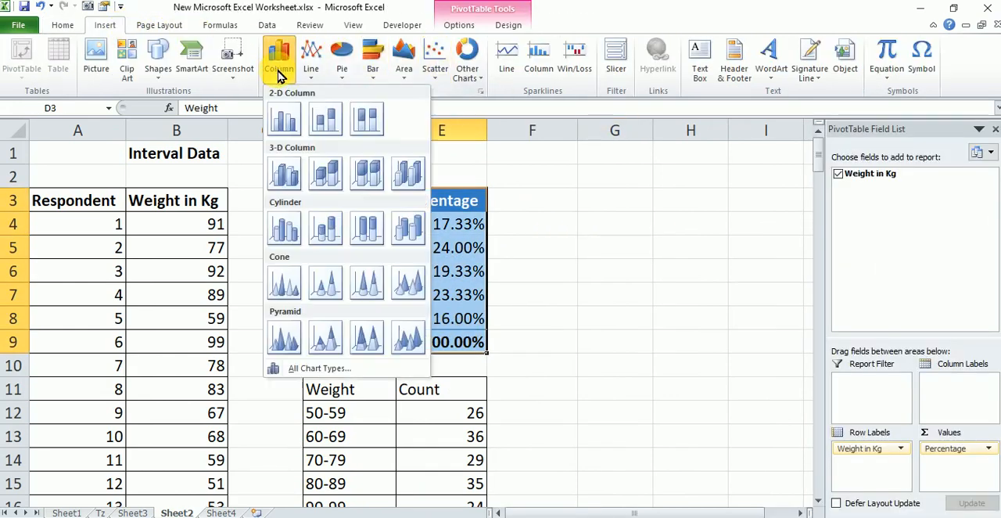
{"action": "left_click", "coordinate": [292, 124]}
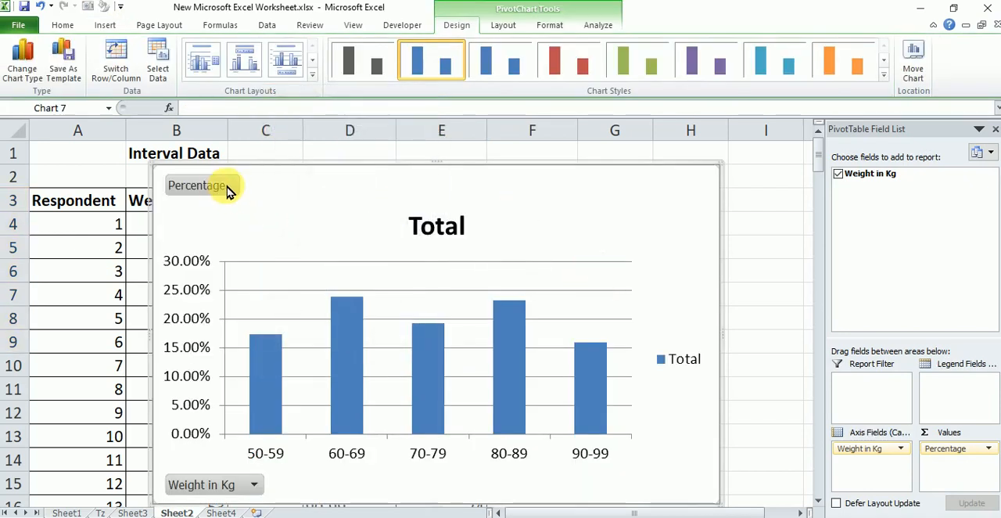
Hide the Percentage and Weight in Kg field buttons on the PivotChart and delete its Total legend
{"action": "right_click", "coordinate": [229, 190]}
{"action": "left_click", "coordinate": [308, 335]}
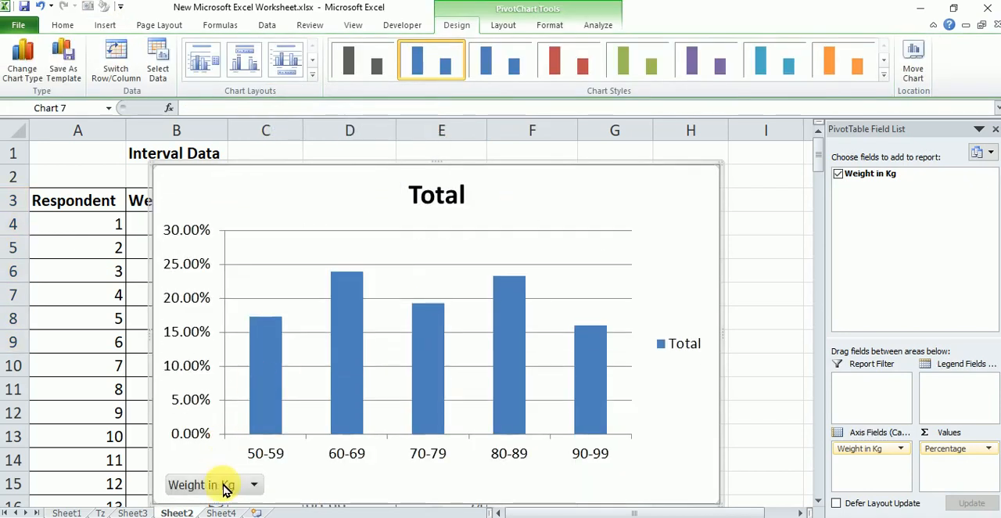
{"action": "right_click", "coordinate": [223, 484]}
{"action": "left_click", "coordinate": [322, 422]}
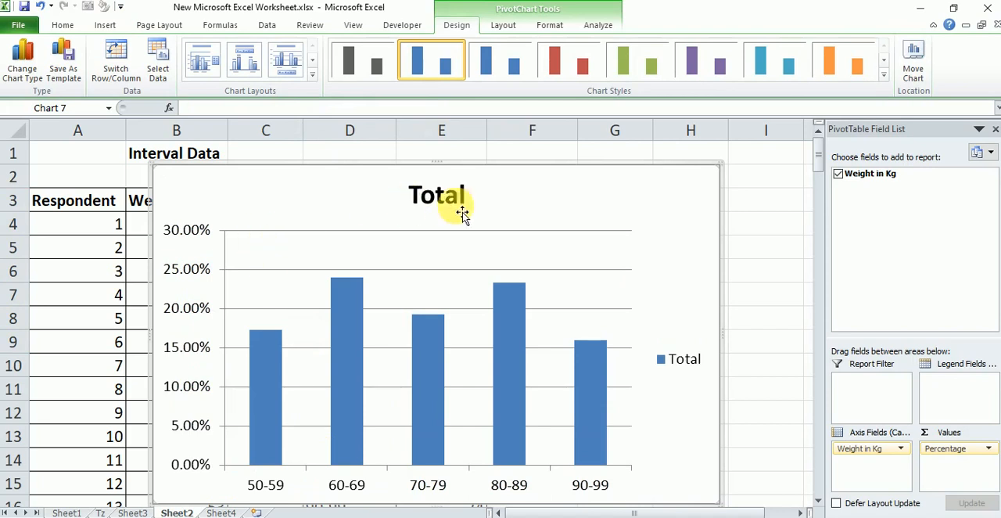
{"action": "right_click", "coordinate": [684, 360]}
{"action": "left_click", "coordinate": [699, 365]}
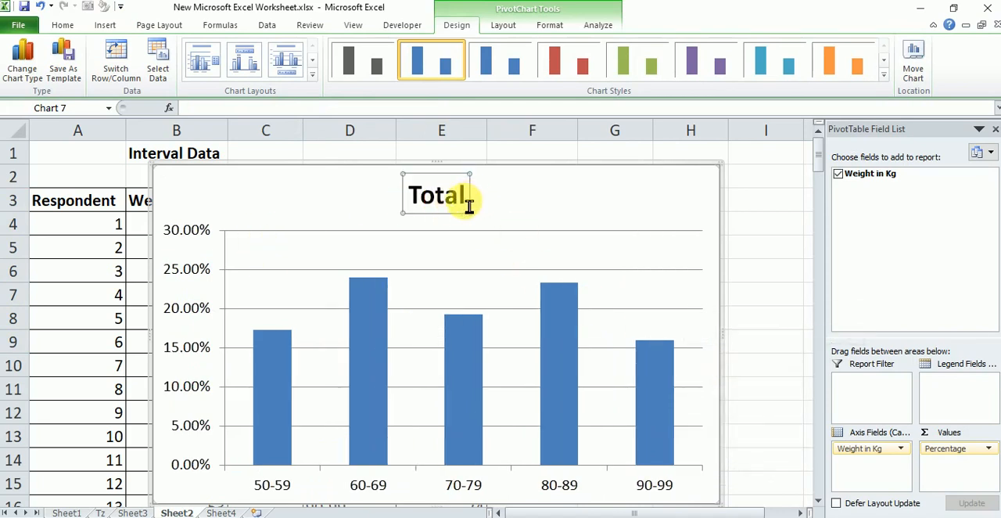
Replace the PivotChart's title with "Weight Percentage"
{"action": "left_click_drag", "start_coordinate": [470, 205], "coordinate": [416, 198]}
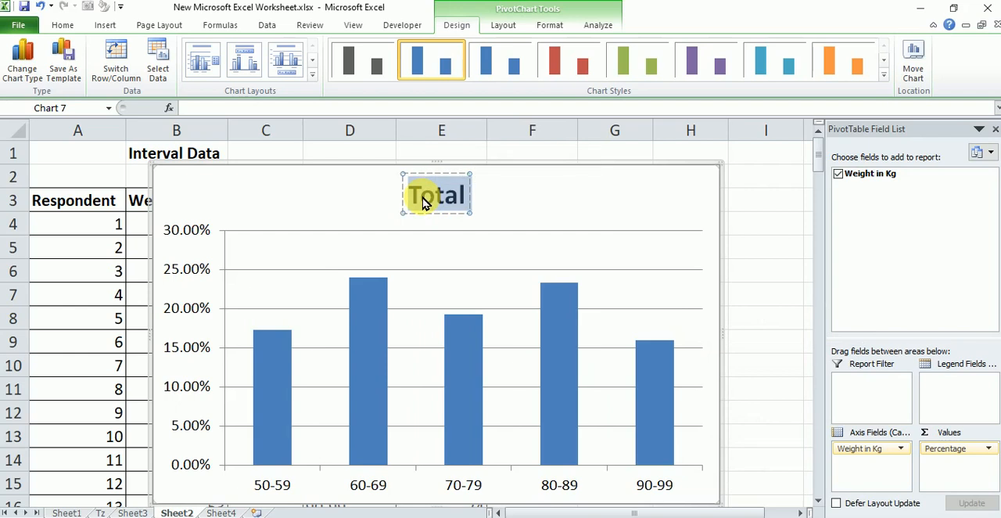
{"action": "type", "text": "Weight PEr"}
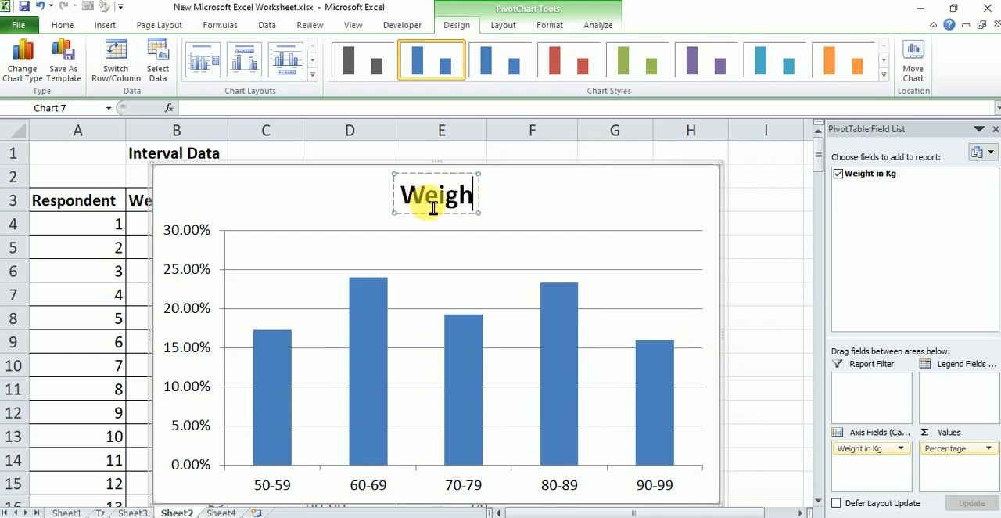
{"action": "key", "text": "BackSpace"}
{"action": "key", "text": "BackSpace"}
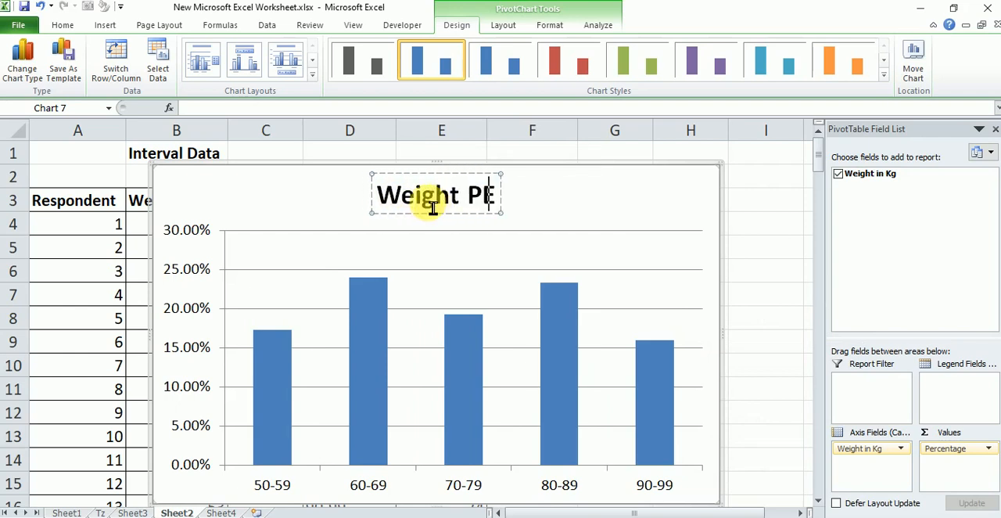
{"action": "type", "text": "ercentage"}
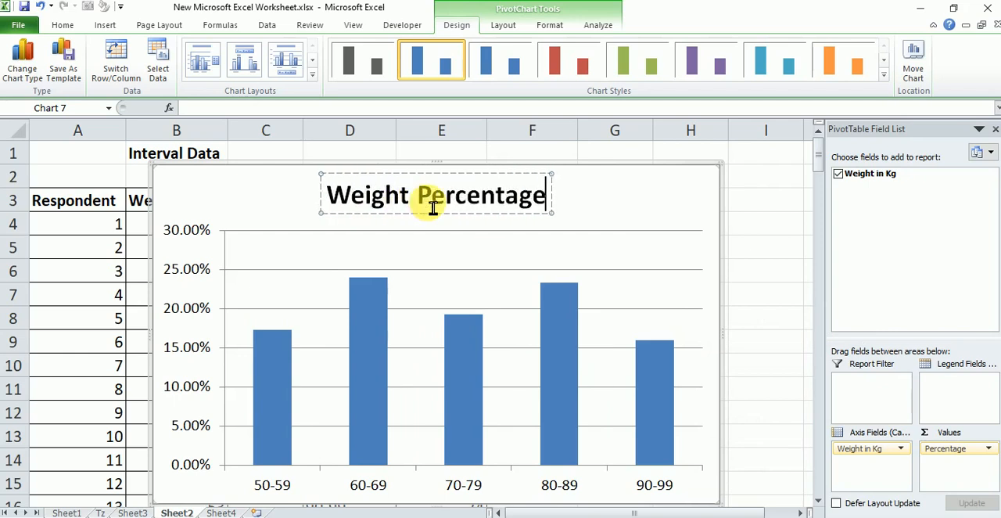
{"action": "left_click", "coordinate": [777, 268]}
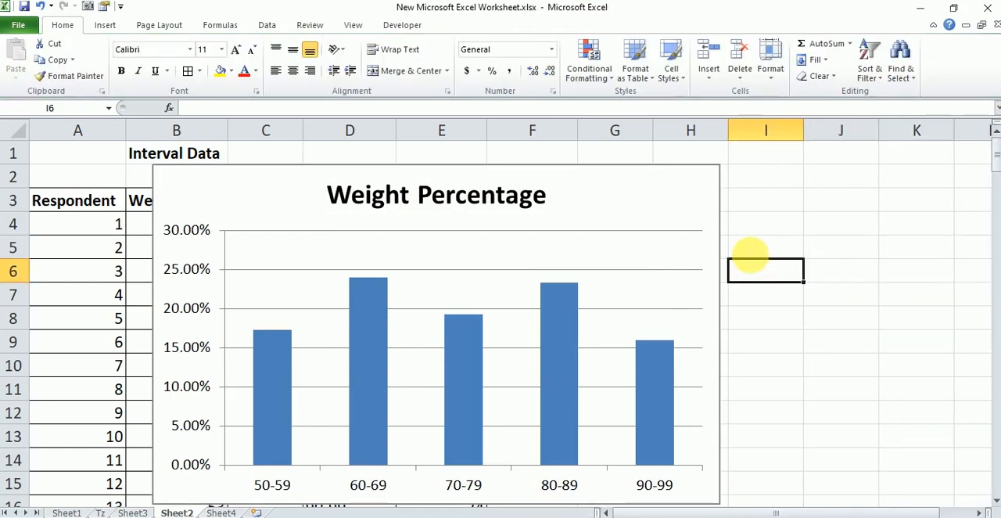
Move the Weight Percentage chart down clear of the PivotTable, with its upper edge at about row 14
{"action": "left_click", "coordinate": [716, 182]}
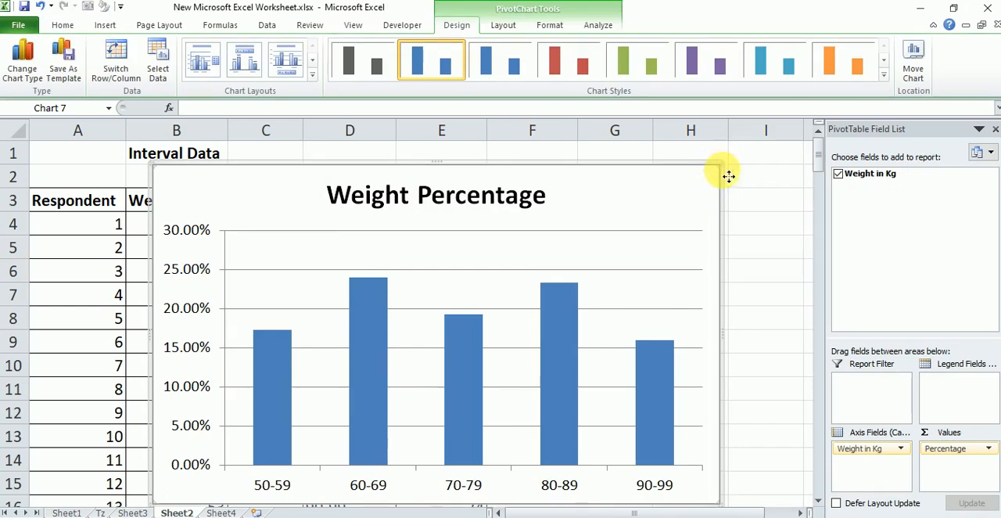
{"action": "left_click_drag", "start_coordinate": [729, 176], "coordinate": [728, 190]}
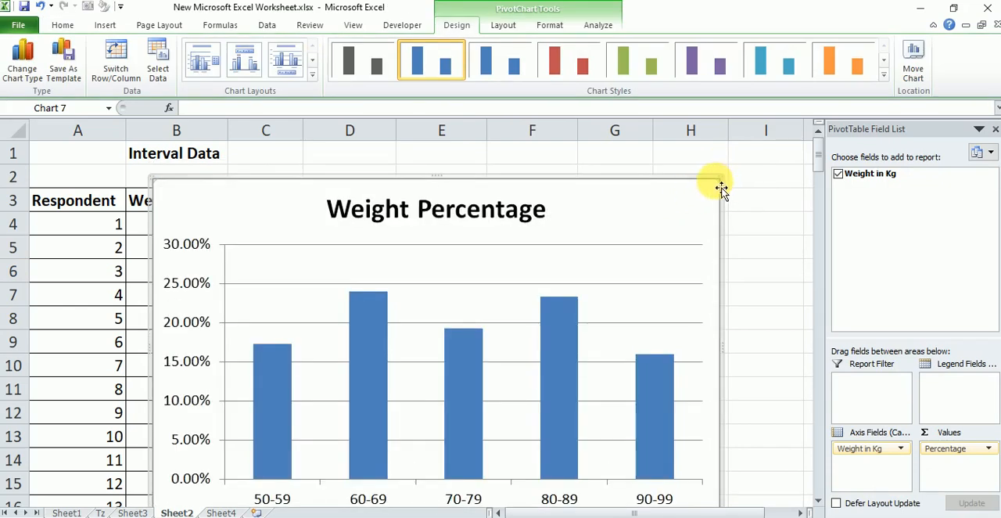
{"action": "left_click_drag", "start_coordinate": [693, 196], "coordinate": [785, 466]}
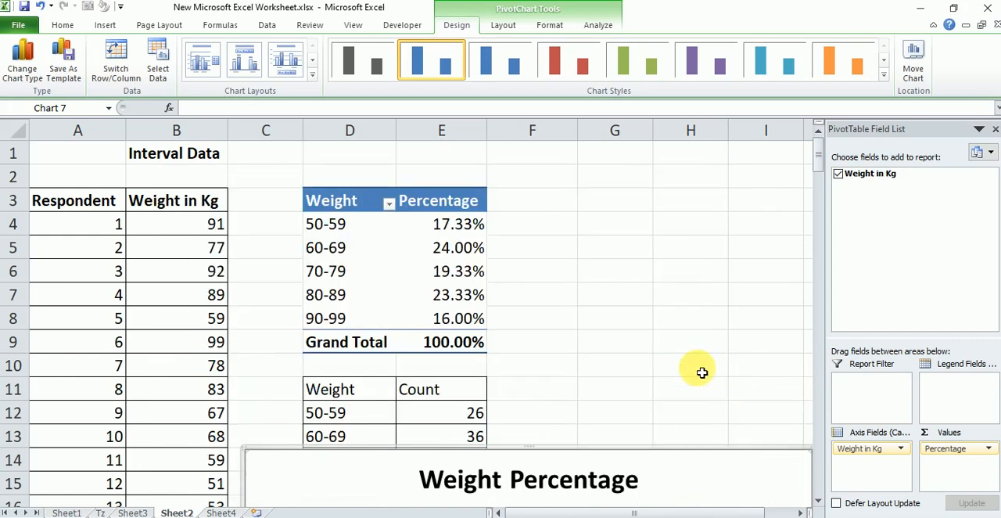
Close the PivotTable Field List
{"action": "scroll", "coordinate": [703, 372], "scroll_direction": "down", "scroll_amount": 5}
{"action": "left_click", "coordinate": [995, 129]}
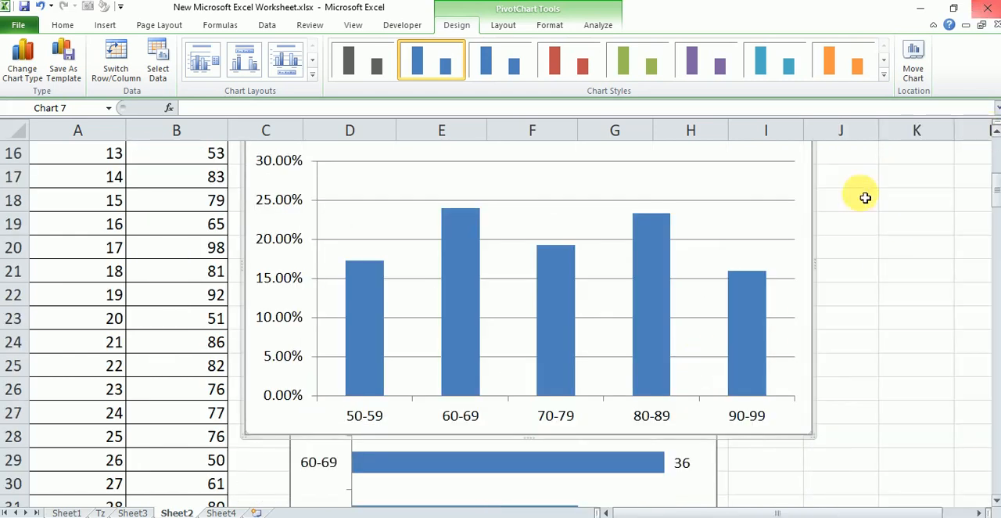
{"action": "left_click", "coordinate": [794, 190]}
{"action": "left_click_drag", "start_coordinate": [790, 350], "coordinate": [789, 217]}
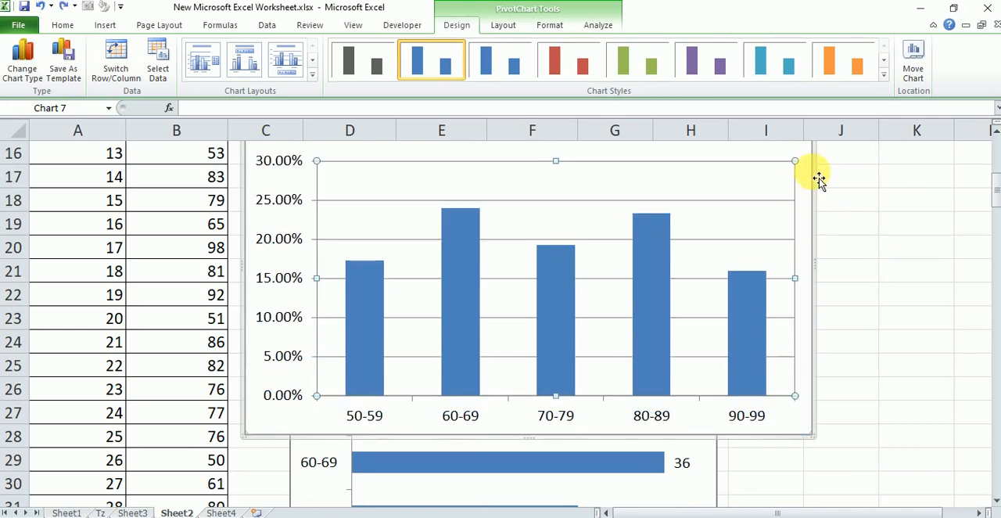
{"action": "left_click_drag", "start_coordinate": [812, 180], "coordinate": [843, 514]}
{"action": "left_click_drag", "start_coordinate": [795, 170], "coordinate": [796, 198]}
{"action": "key", "text": "ctrl+z"}
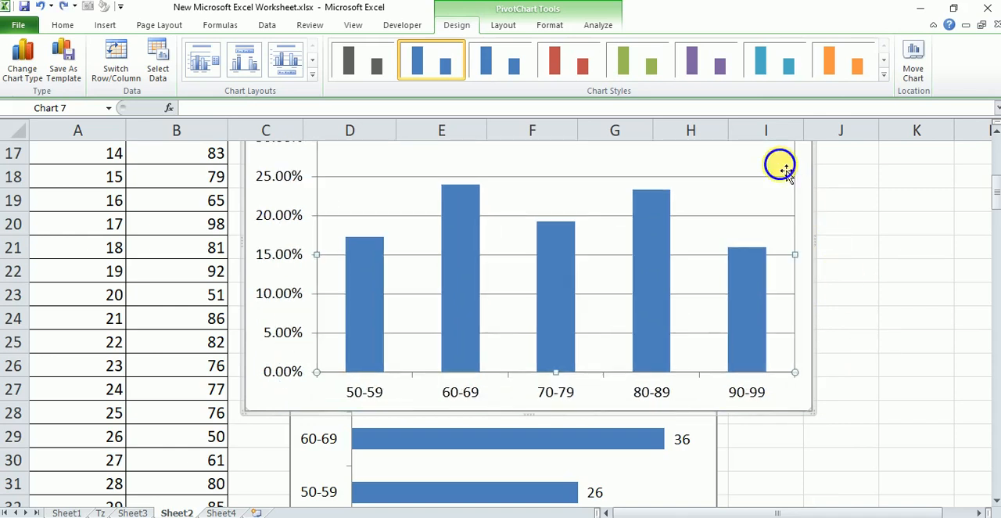
{"action": "right_click", "coordinate": [786, 170]}
Cut the Weight Percentage chart and paste it at cell D35, below the Weight Count chart
{"action": "right_click", "coordinate": [809, 334]}
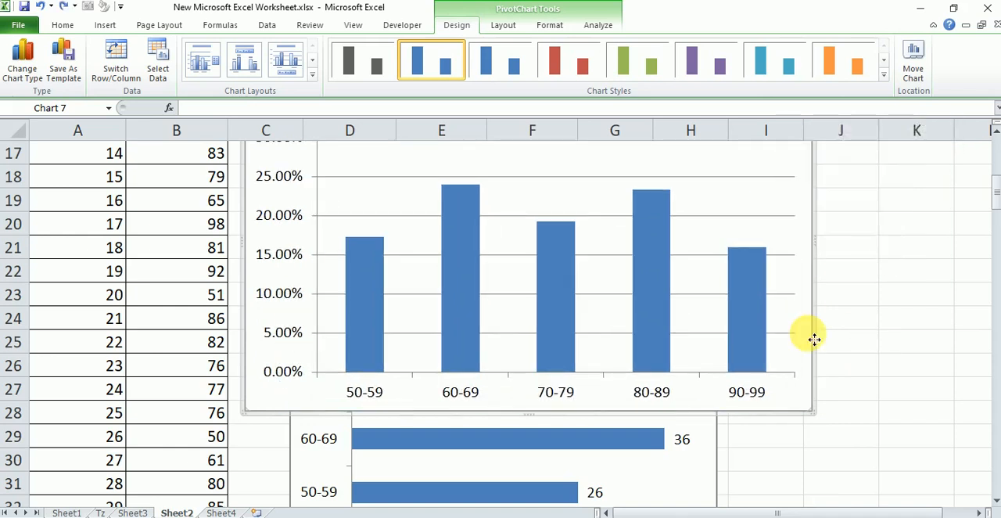
{"action": "left_click", "coordinate": [787, 252]}
{"action": "left_click", "coordinate": [777, 411]}
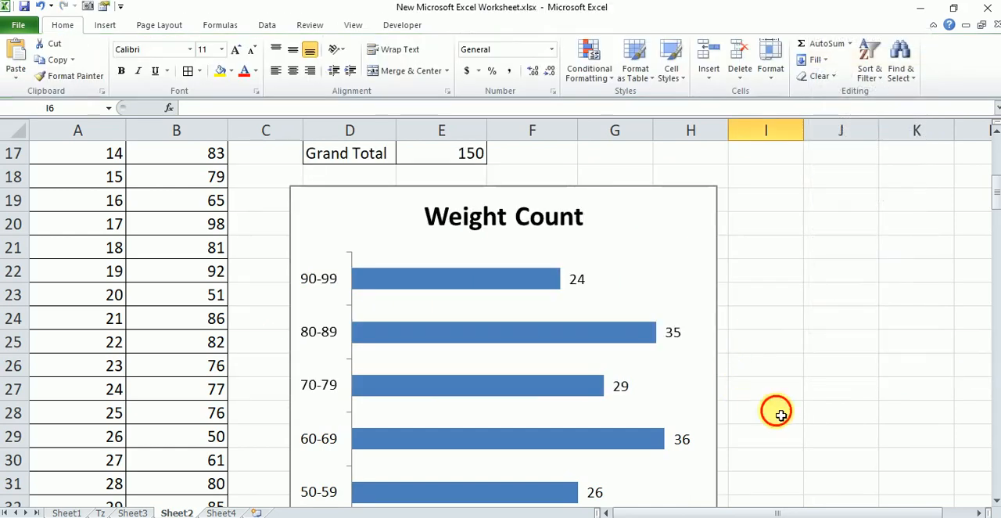
{"action": "scroll", "coordinate": [778, 411], "scroll_direction": "up", "scroll_amount": 1}
{"action": "scroll", "coordinate": [777, 411], "scroll_direction": "down", "scroll_amount": 2}
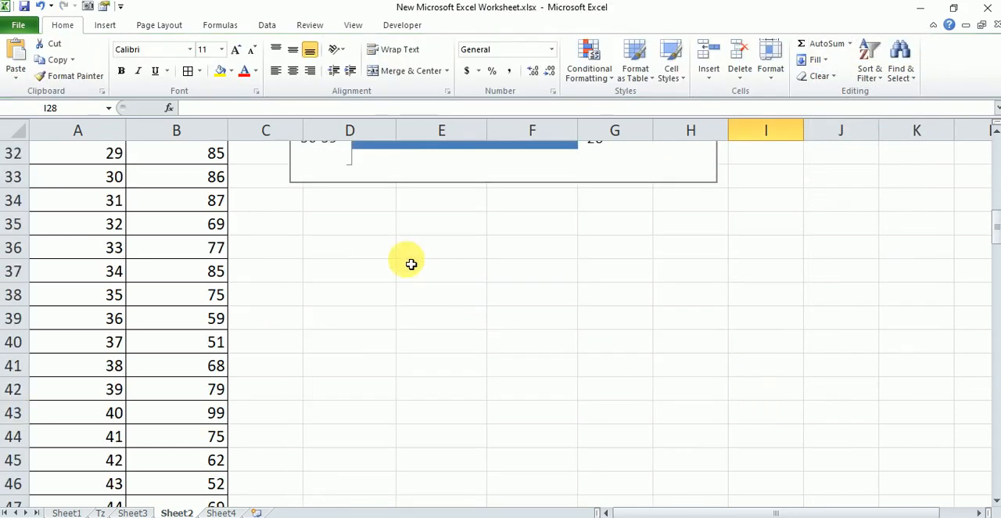
{"action": "left_click", "coordinate": [364, 226]}
{"action": "key", "text": "ctrl+v"}
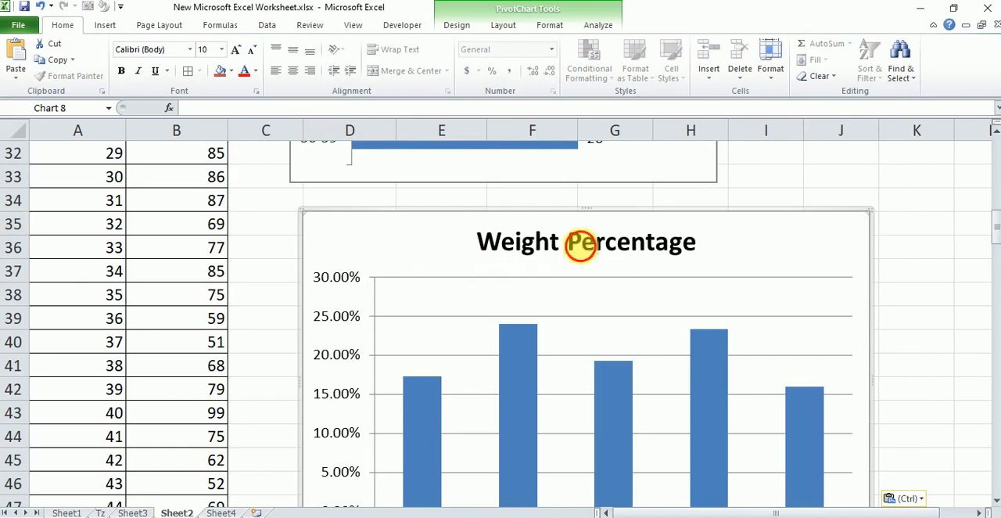
Shrink the pasted Weight Percentage chart so its upper edge sits in row 37 and its right edge in column I
{"action": "left_click", "coordinate": [585, 244]}
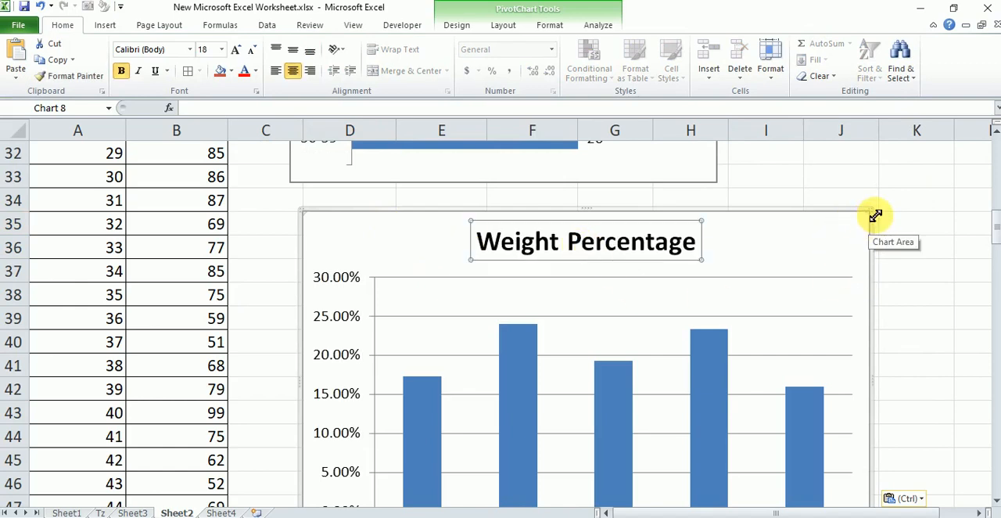
{"action": "left_click_drag", "start_coordinate": [876, 216], "coordinate": [796, 272]}
{"action": "left_click", "coordinate": [822, 270]}
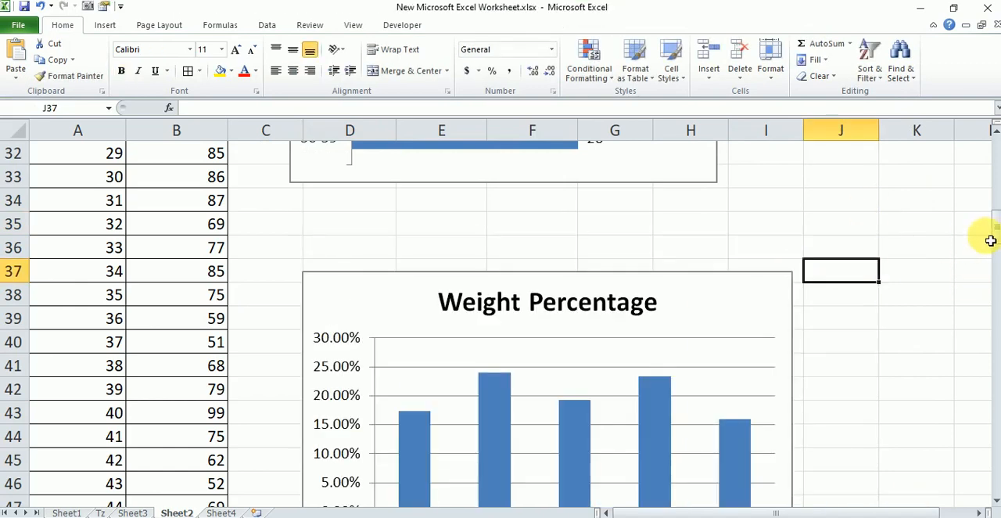
{"action": "left_click_drag", "start_coordinate": [995, 232], "coordinate": [995, 235]}
{"action": "left_click", "coordinate": [922, 250]}
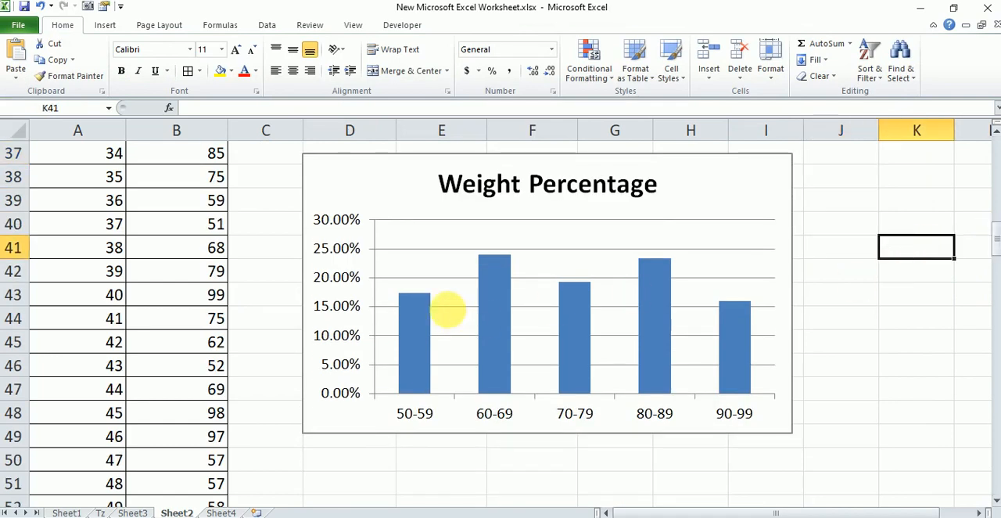
Delete the horizontal gridlines and the vertical percentage axis from the Weight Percentage chart
{"action": "right_click", "coordinate": [446, 257]}
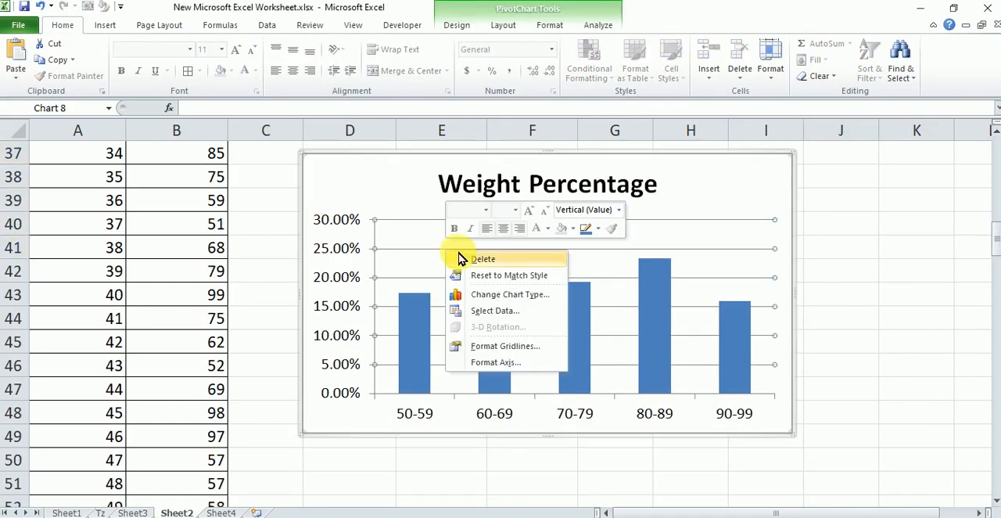
{"action": "left_click", "coordinate": [461, 259]}
{"action": "left_click", "coordinate": [329, 257]}
{"action": "right_click", "coordinate": [329, 257]}
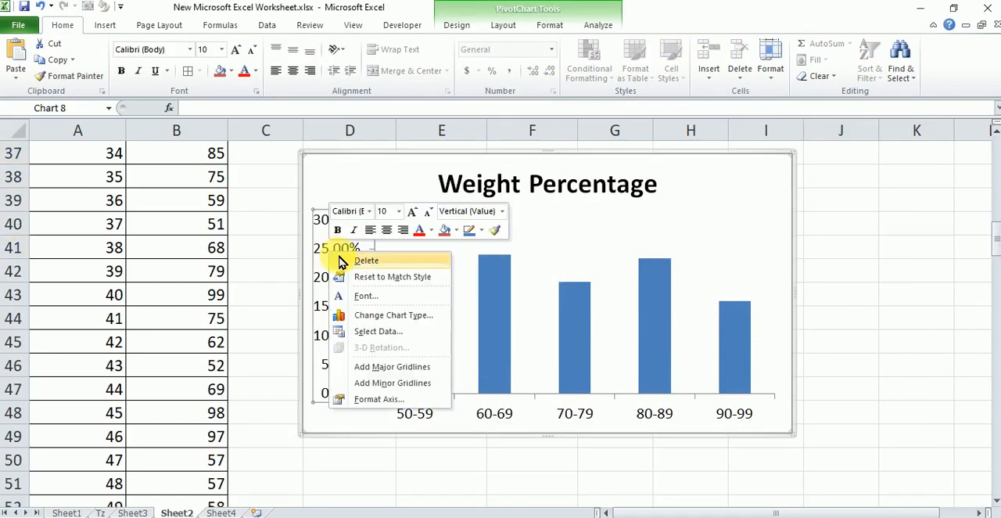
{"action": "left_click", "coordinate": [348, 259]}
Add data labels to the columns of the Weight Percentage chart
{"action": "right_click", "coordinate": [463, 312]}
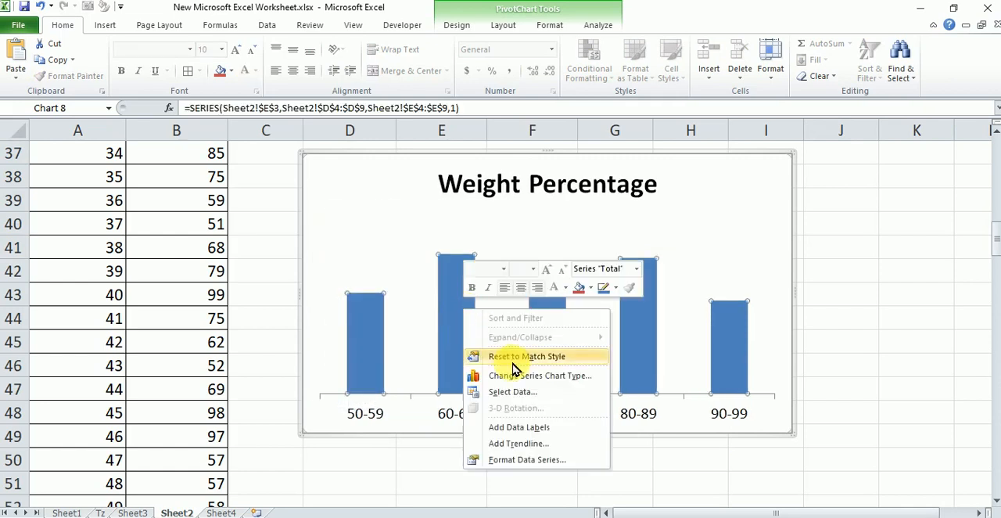
{"action": "left_click", "coordinate": [519, 427]}
{"action": "left_click", "coordinate": [869, 211]}
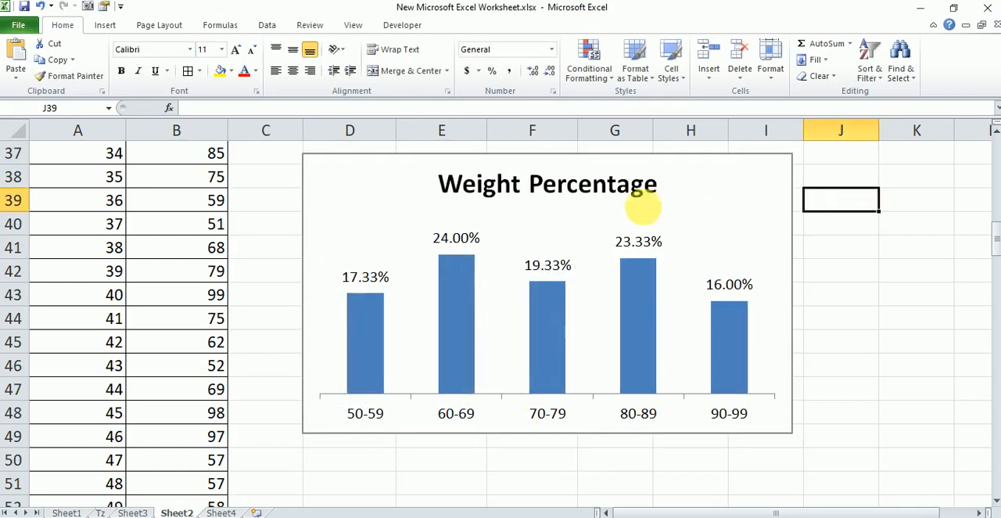
Change the column chart's title to "Weight in Percentages"
{"action": "left_click", "coordinate": [548, 184]}
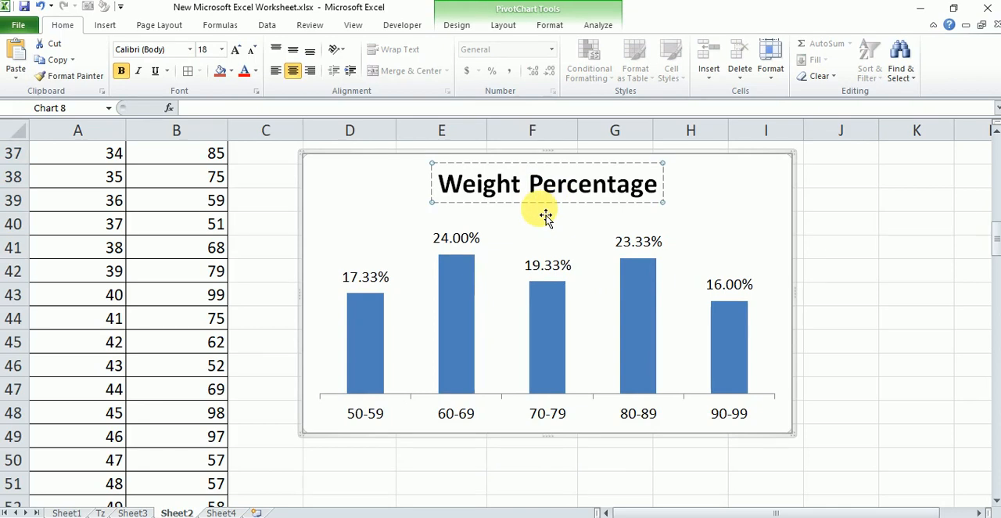
{"action": "type", "text": "in"}
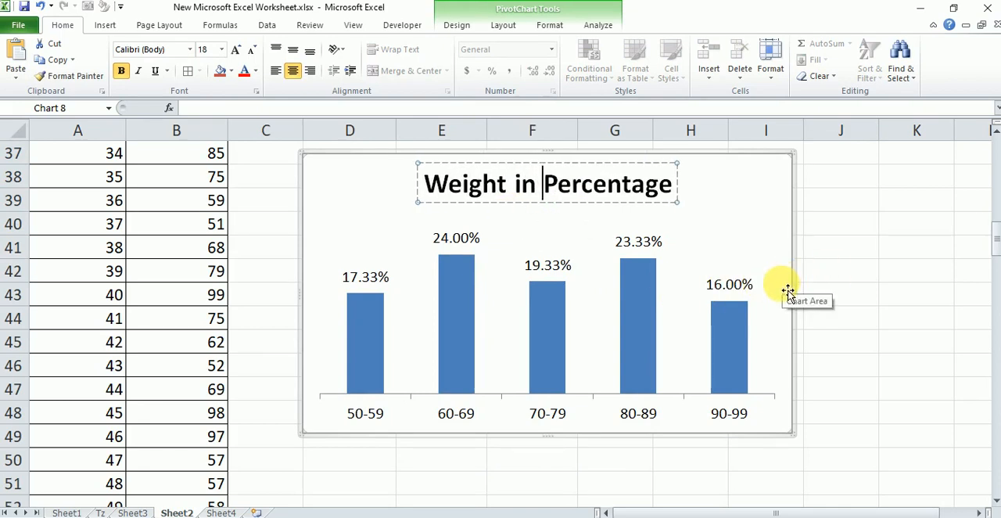
{"action": "left_click", "coordinate": [684, 189]}
{"action": "type", "text": "s"}
{"action": "left_click", "coordinate": [807, 197]}
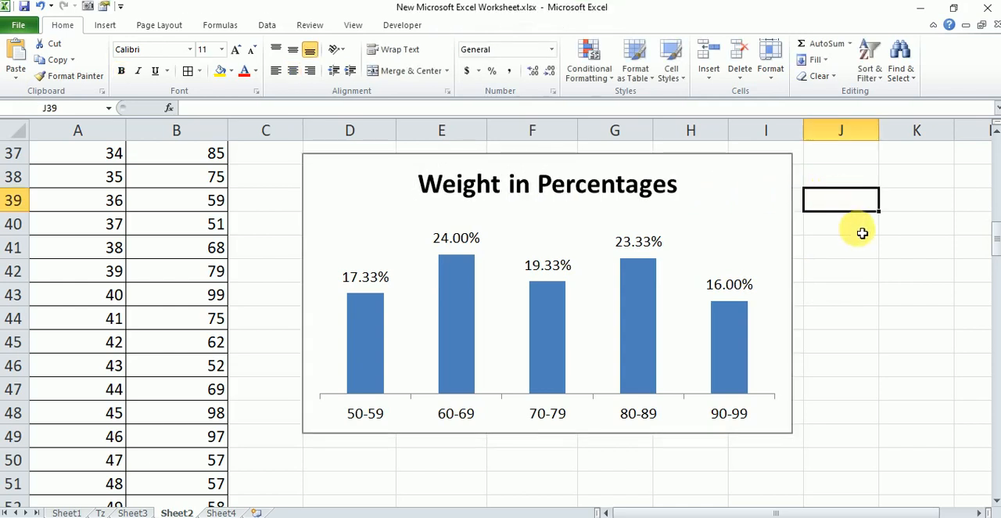
Apply the teal chart style to the Weight in Percentages chart
{"action": "left_click", "coordinate": [739, 197]}
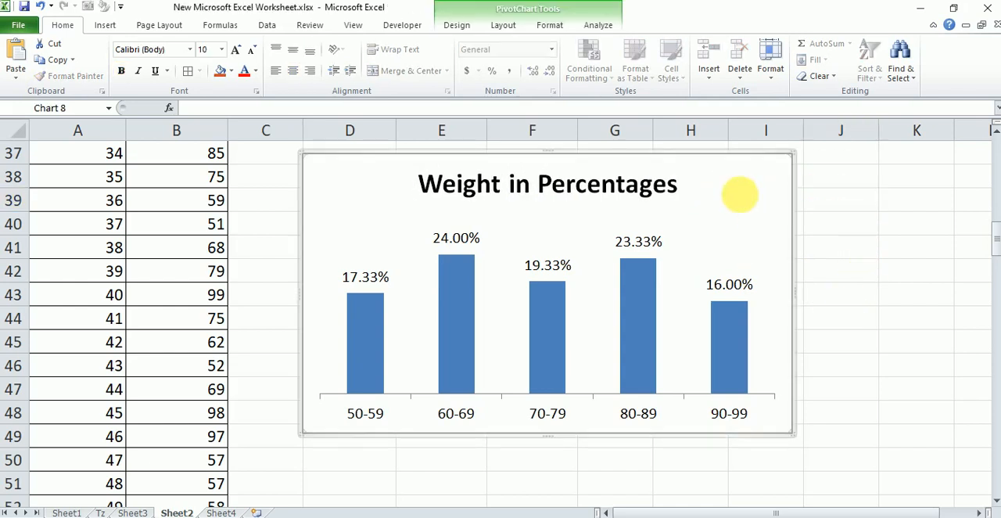
{"action": "left_click", "coordinate": [463, 28]}
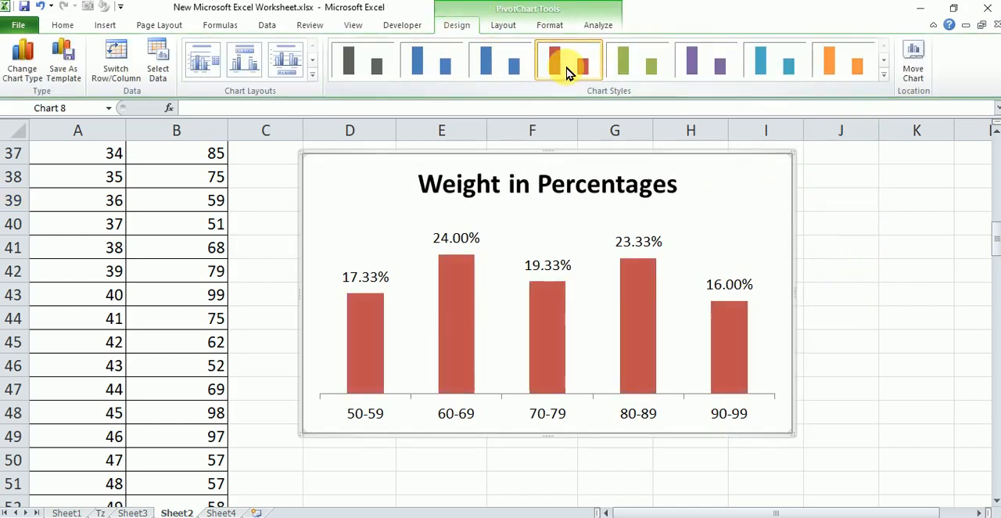
{"action": "left_click", "coordinate": [706, 61]}
{"action": "left_click", "coordinate": [788, 74]}
{"action": "left_click", "coordinate": [866, 250]}
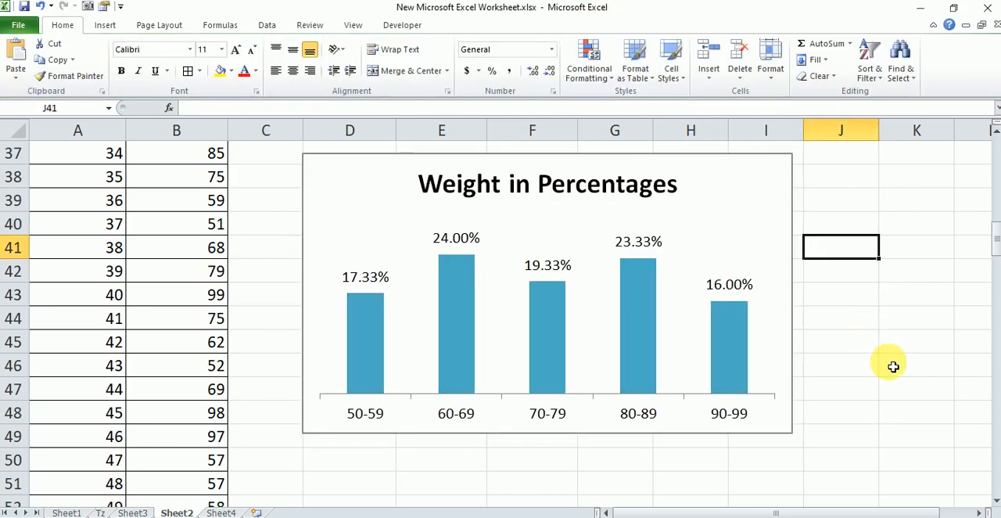
Return to the beginning of the sheet, select cell C3 and open the Data Analysis tools
{"action": "scroll", "coordinate": [695, 305], "scroll_direction": "up", "scroll_amount": 12}
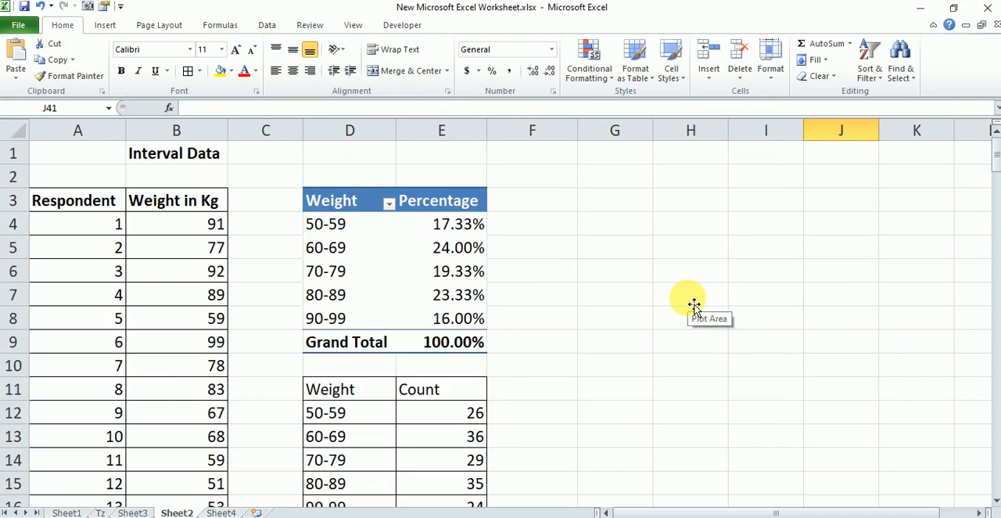
{"action": "left_click", "coordinate": [170, 201]}
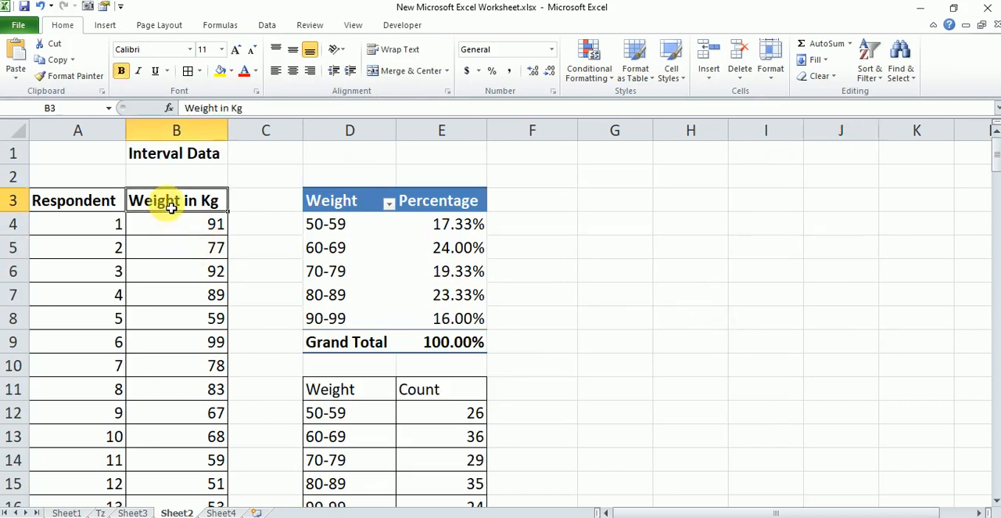
{"action": "left_click", "coordinate": [320, 201]}
{"action": "left_click", "coordinate": [266, 201]}
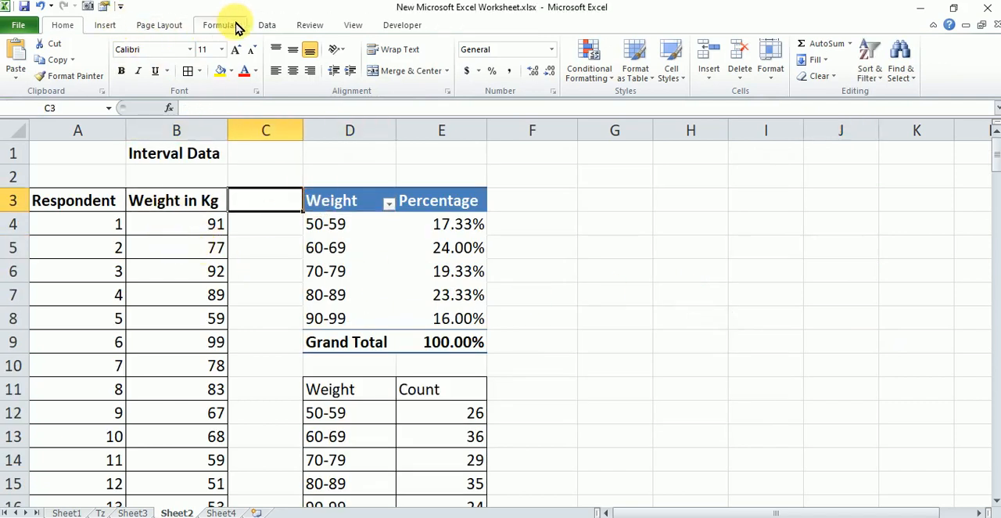
{"action": "left_click", "coordinate": [266, 25]}
{"action": "left_click", "coordinate": [883, 46]}
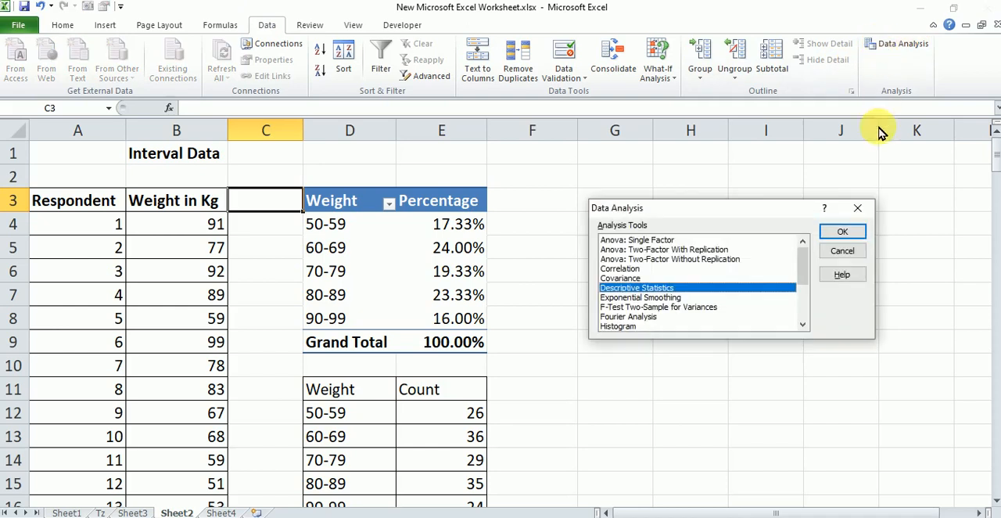
Choose Descriptive Statistics from the analysis tools and open its settings
{"action": "scroll", "coordinate": [740, 258], "scroll_direction": "down", "scroll_amount": 3}
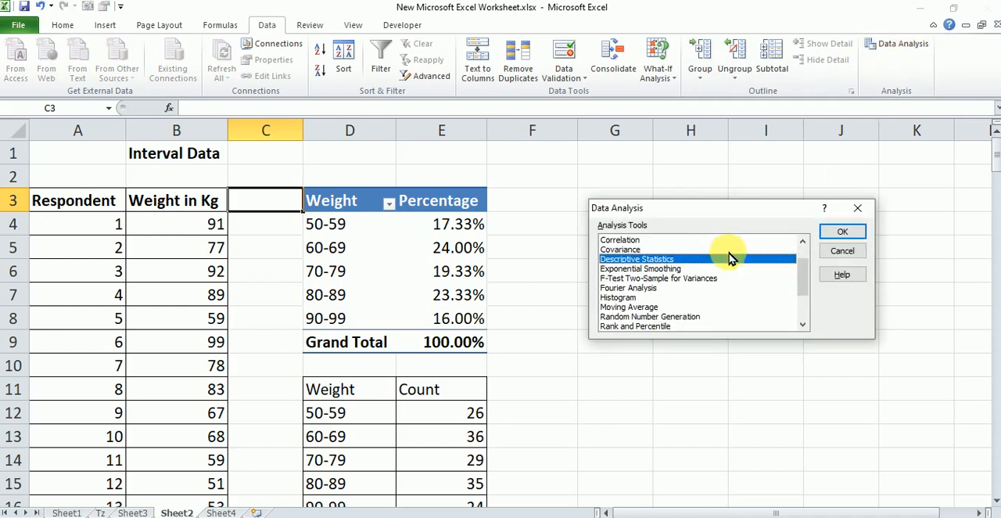
{"action": "left_click", "coordinate": [731, 288]}
{"action": "scroll", "coordinate": [729, 291], "scroll_direction": "down", "scroll_amount": 3}
{"action": "scroll", "coordinate": [716, 290], "scroll_direction": "up", "scroll_amount": 2}
{"action": "left_click", "coordinate": [688, 259]}
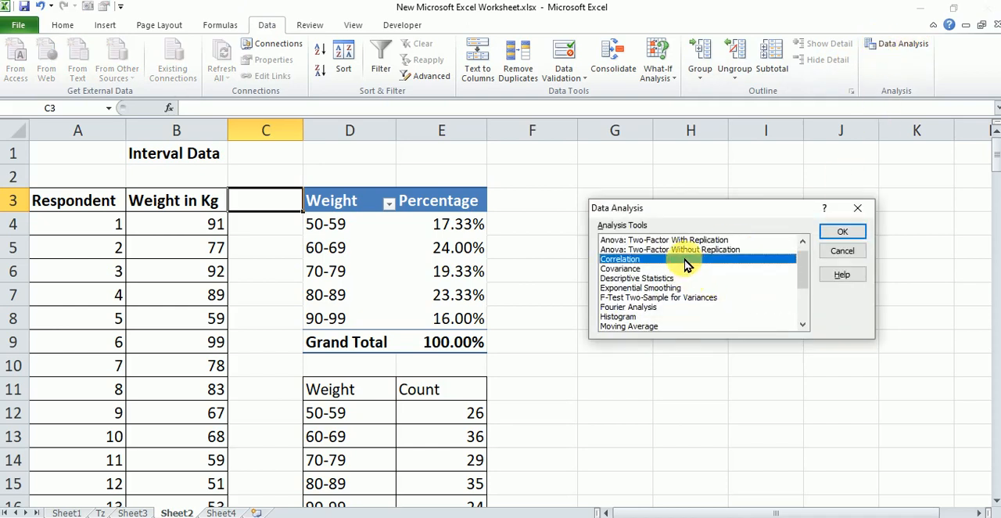
{"action": "left_click", "coordinate": [680, 279]}
{"action": "left_click", "coordinate": [857, 234]}
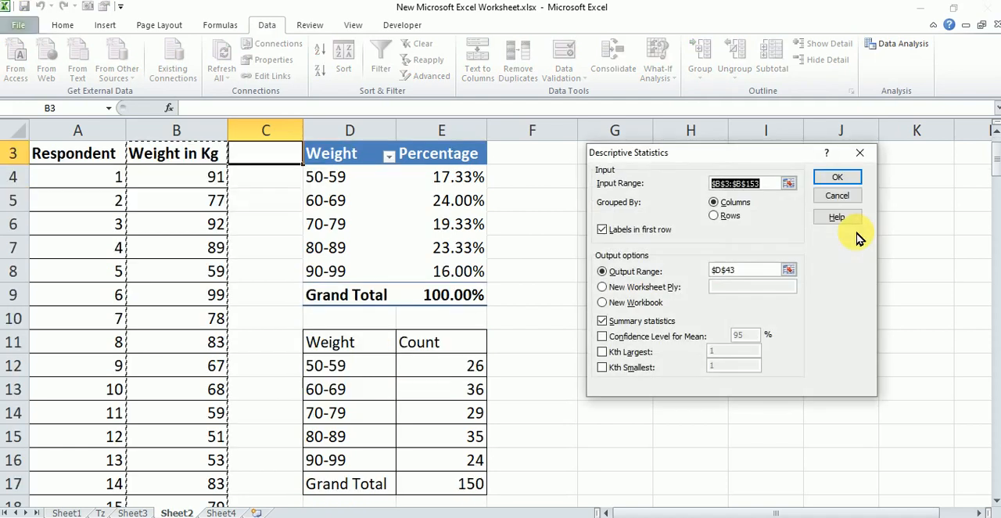
Clear the previous input and output ranges in Descriptive Statistics and turn off Labels in first row
{"action": "key", "text": "BackSpace"}
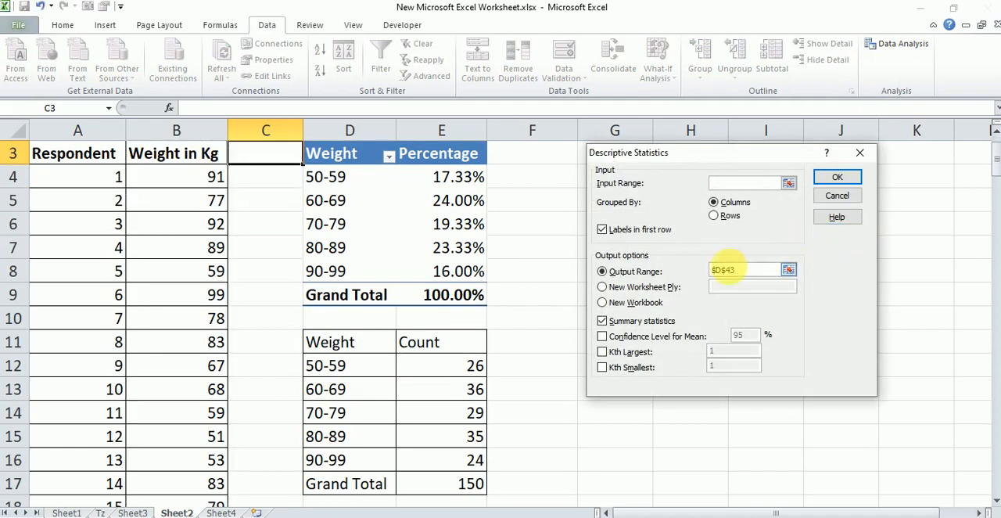
{"action": "left_click", "coordinate": [635, 272]}
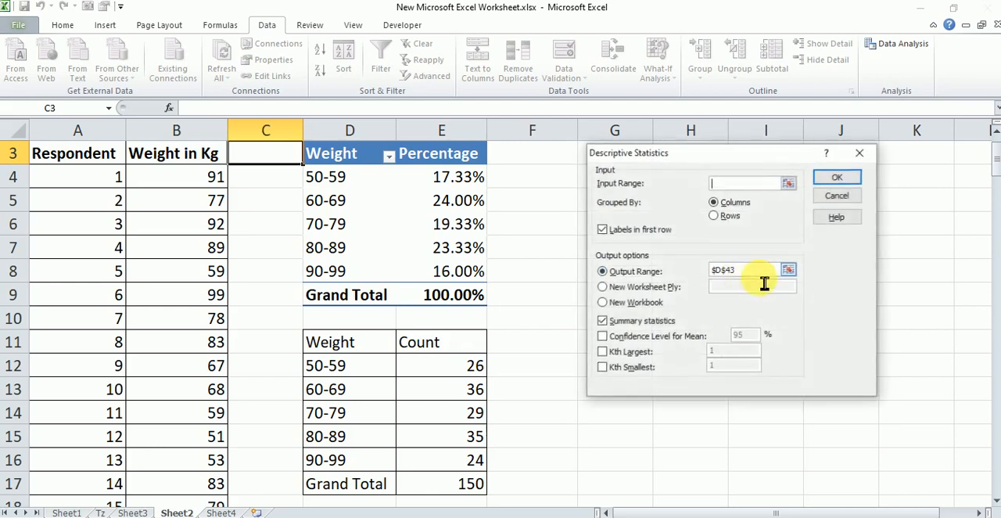
{"action": "key", "text": "BackSpace"}
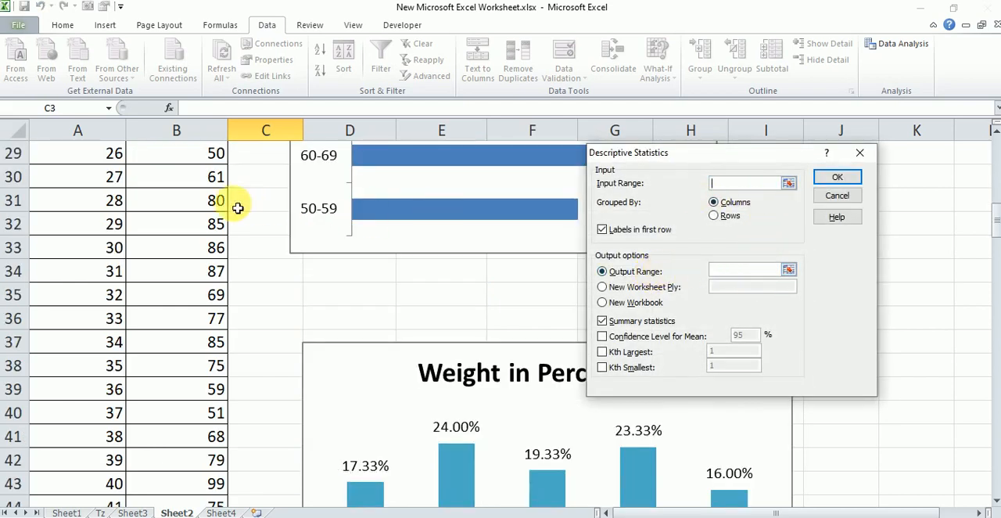
{"action": "left_click", "coordinate": [602, 229]}
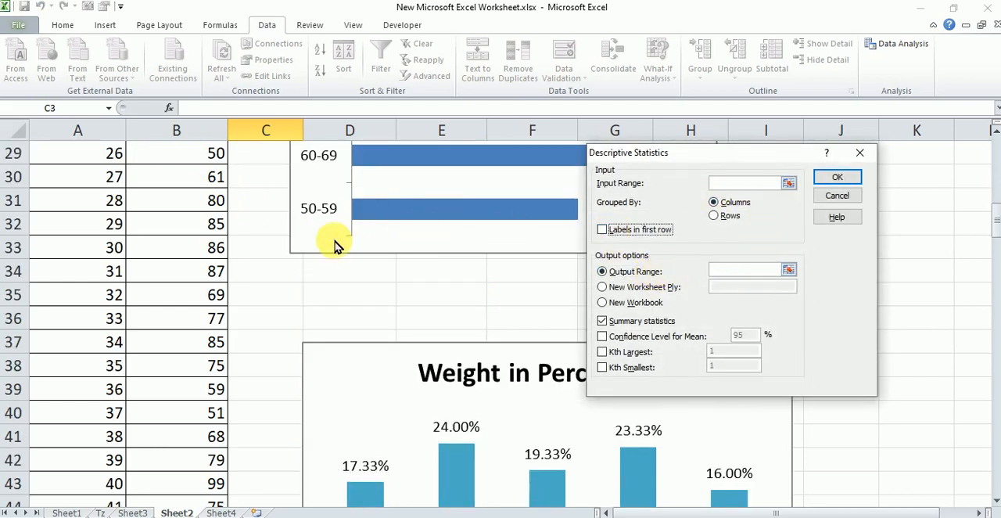
Set the input range to B3:B153 with Labels in first row enabled, and choose Output Range as the output option
{"action": "scroll", "coordinate": [156, 258], "scroll_direction": "up", "scroll_amount": 9}
{"action": "left_click", "coordinate": [209, 208]}
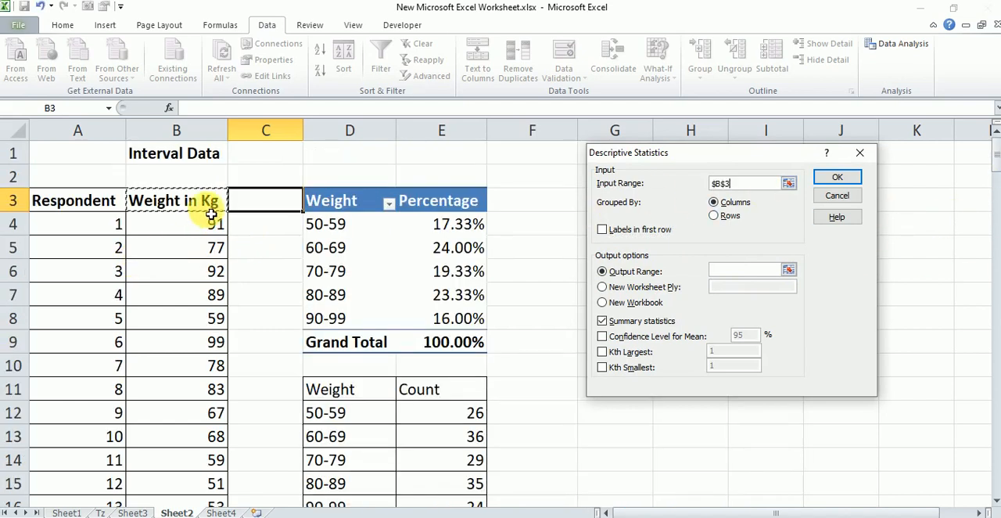
{"action": "key", "text": "ctrl+shift+Down"}
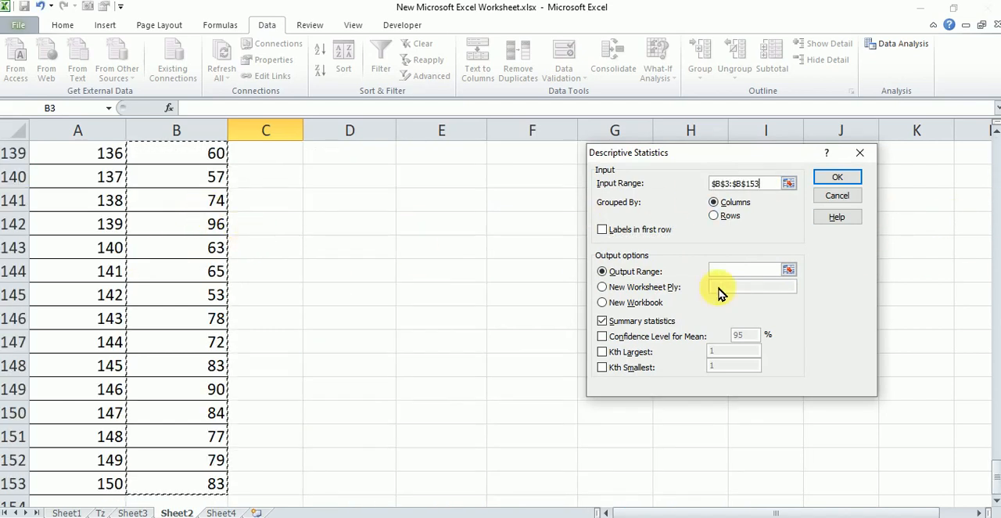
{"action": "left_click", "coordinate": [637, 230]}
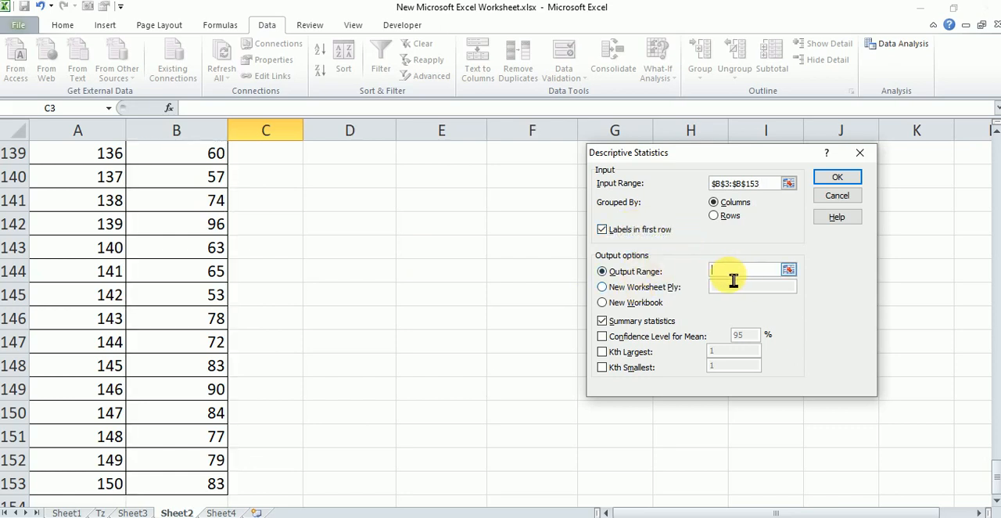
{"action": "left_click", "coordinate": [624, 274]}
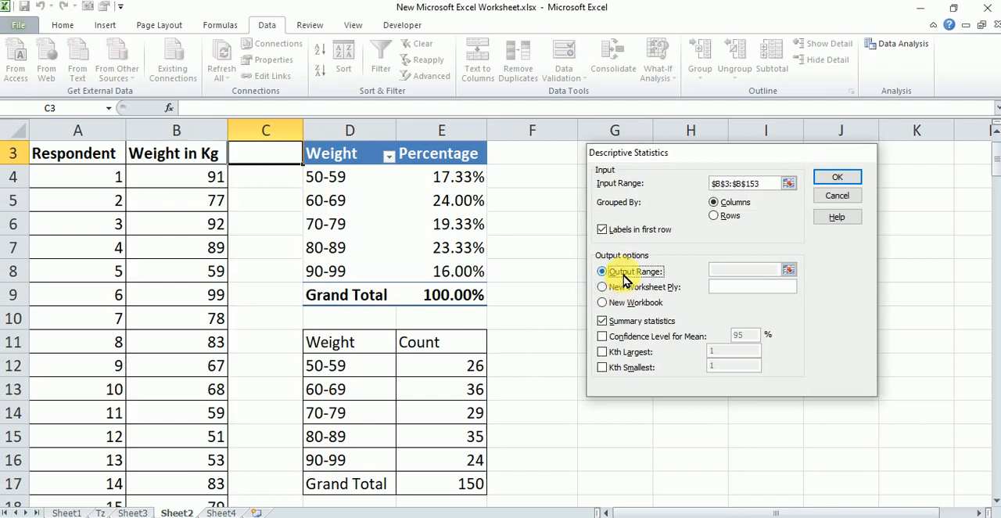
Set the output range to D51 with Summary statistics enabled, and generate the descriptive statistics table
{"action": "left_click", "coordinate": [749, 270]}
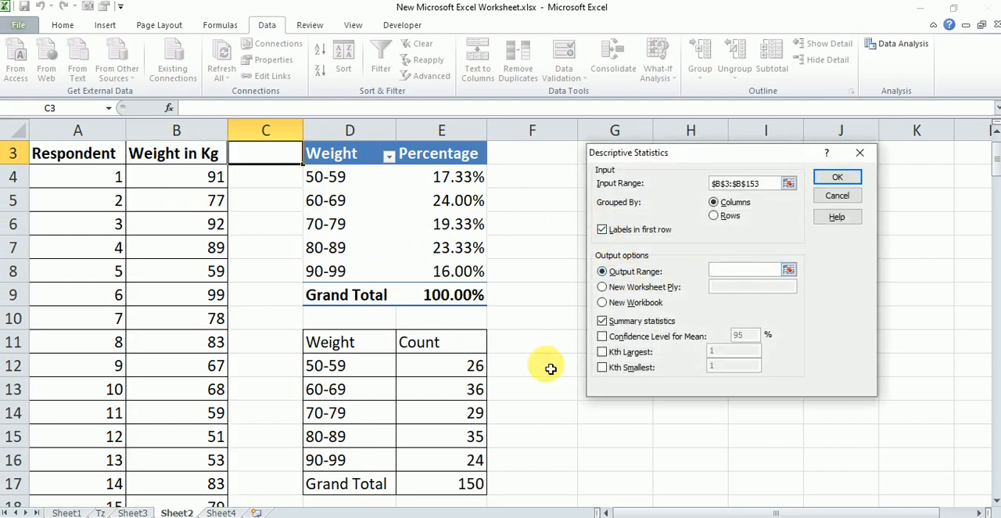
{"action": "left_click_drag", "start_coordinate": [997, 163], "coordinate": [997, 248]}
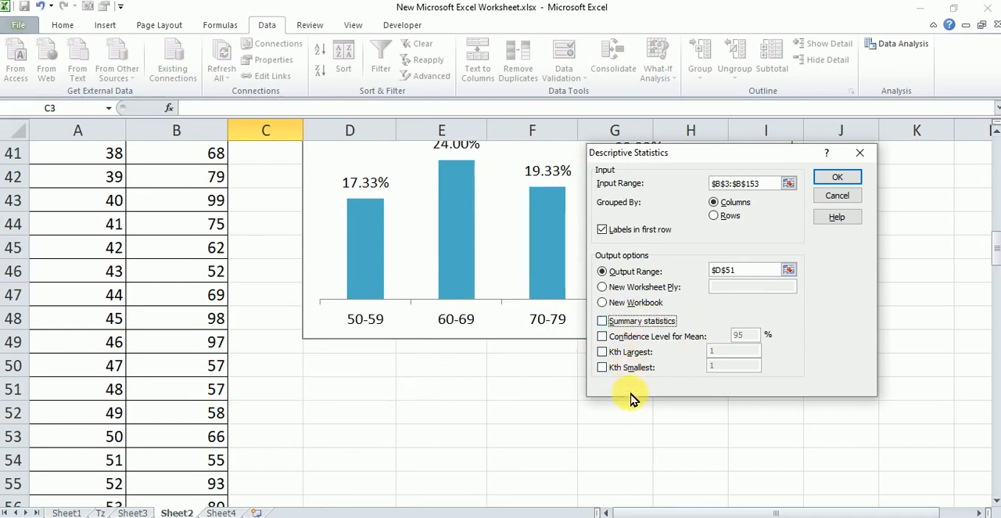
{"action": "left_click", "coordinate": [603, 336]}
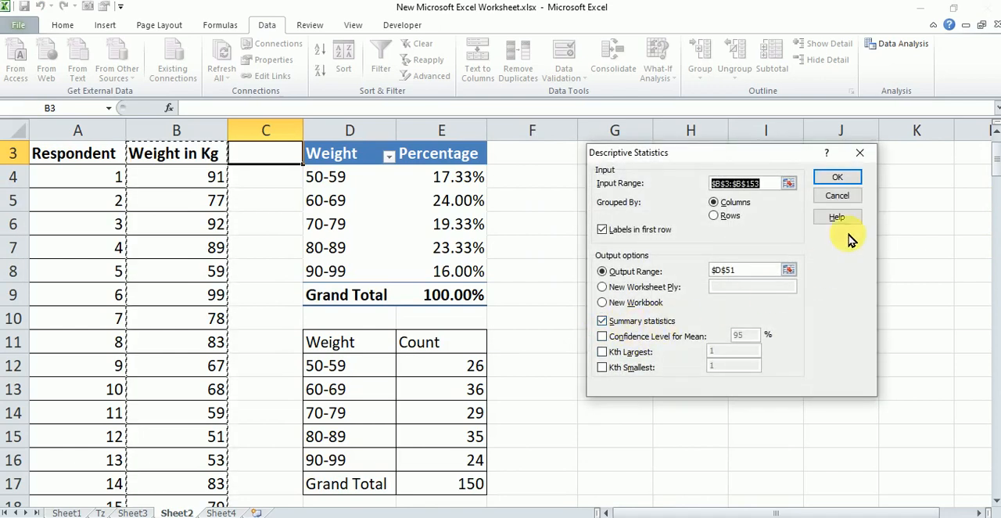
{"action": "left_click", "coordinate": [851, 178]}
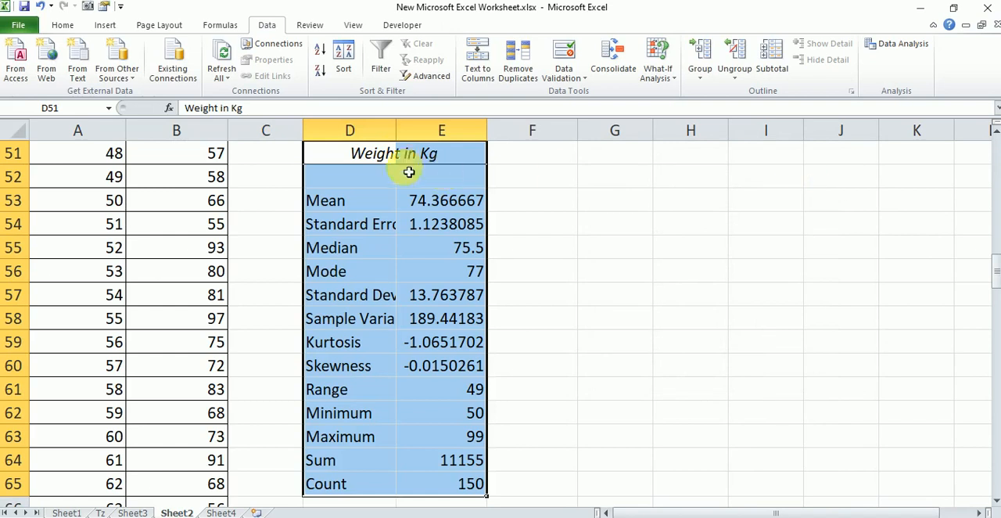
Autofit columns D and E to their contents and make the Weight in Kg heading in cell D51 bold
{"action": "double_click", "coordinate": [496, 139]}
{"action": "left_click", "coordinate": [689, 246]}
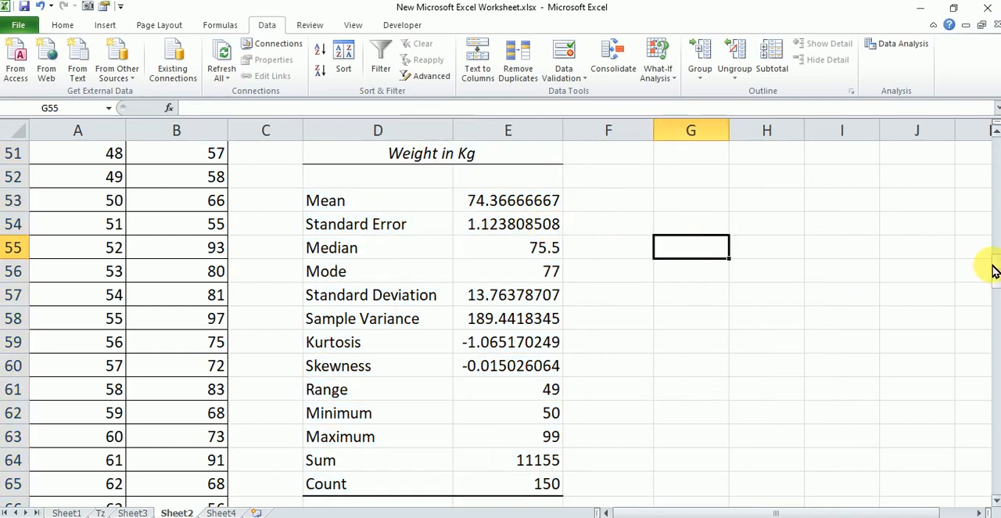
{"action": "left_click", "coordinate": [506, 182]}
{"action": "left_click", "coordinate": [472, 159]}
{"action": "left_click", "coordinate": [402, 154]}
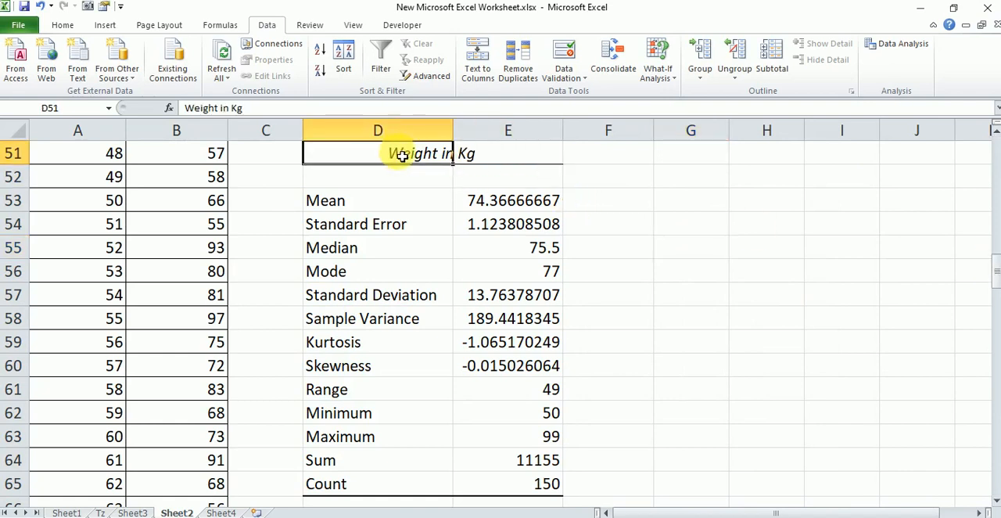
{"action": "key", "text": "ctrl+b"}
{"action": "left_click", "coordinate": [687, 222]}
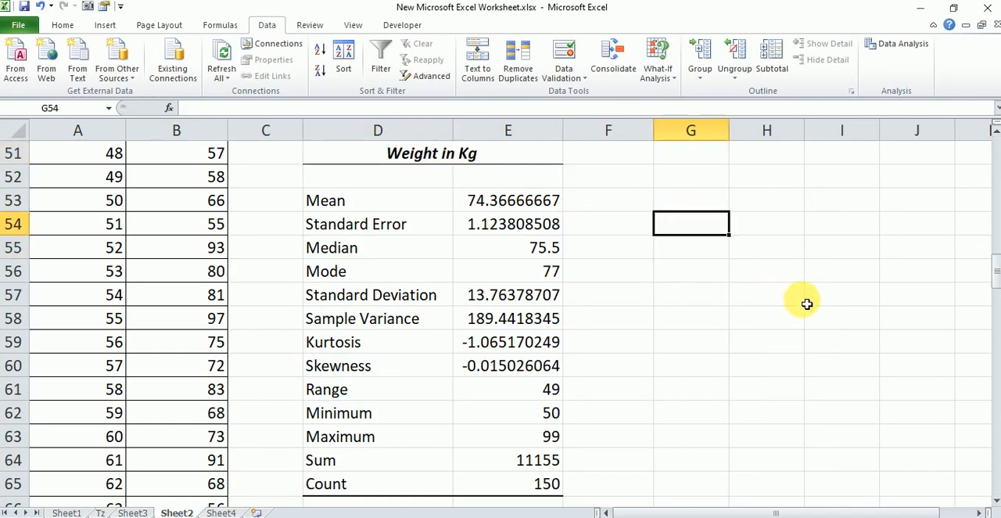
Select the descriptive statistics table D51:E65 for review and return to the beginning of the sheet
{"action": "left_click_drag", "start_coordinate": [407, 155], "coordinate": [515, 484]}
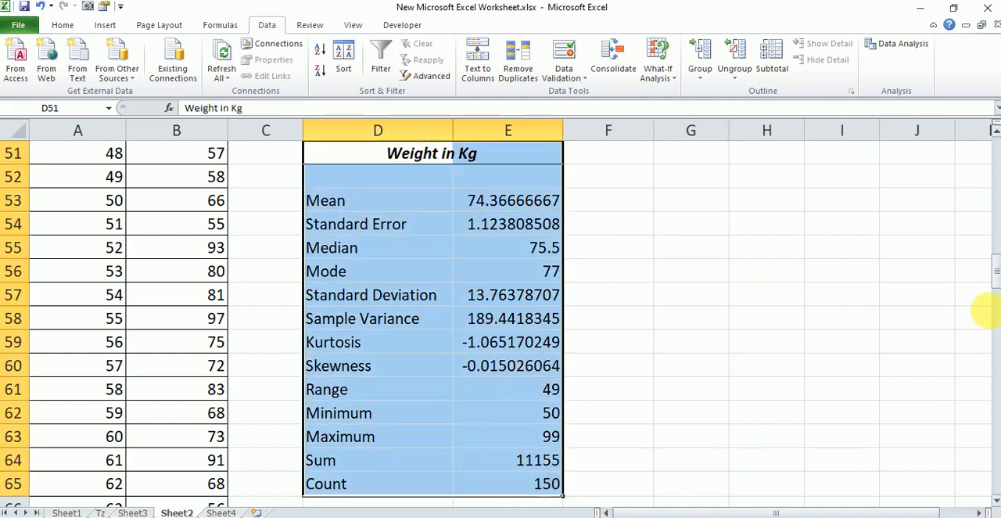
{"action": "left_click_drag", "start_coordinate": [994, 274], "coordinate": [992, 156]}
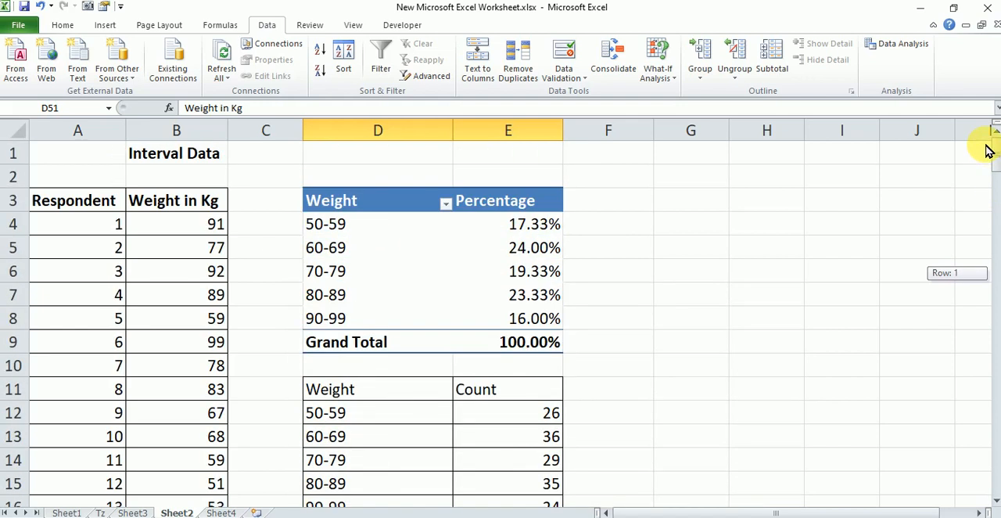